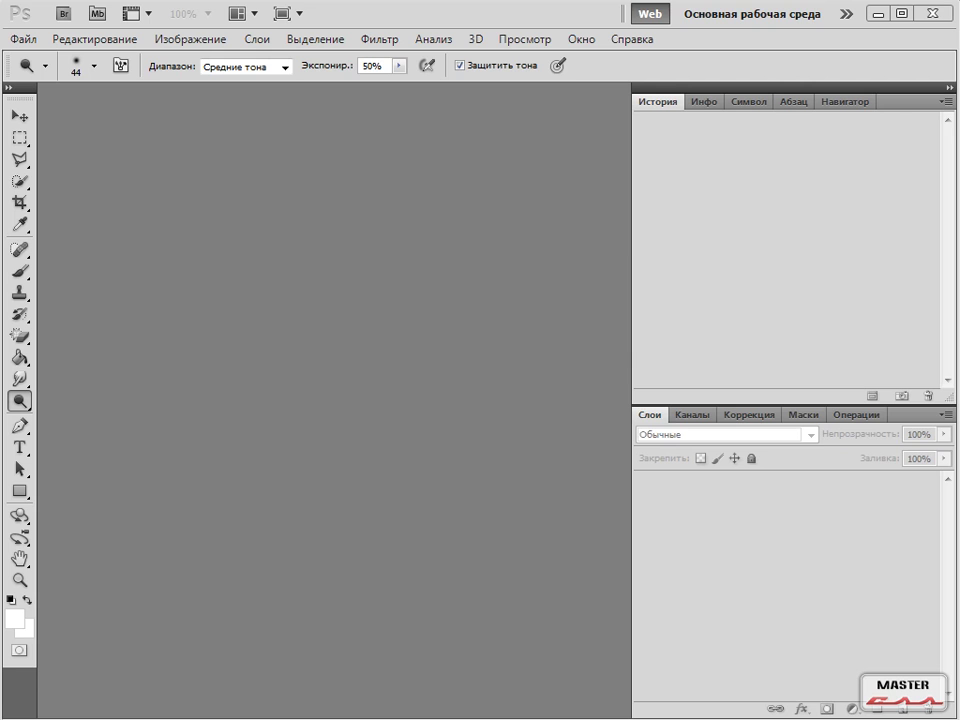
- Open the photo 1351.jpg from the 1-3 folder in Photoshop at 100% zoom and choose the Burn tool (Затемнитель)
{"action": "key", "text": "alt+Tab"}
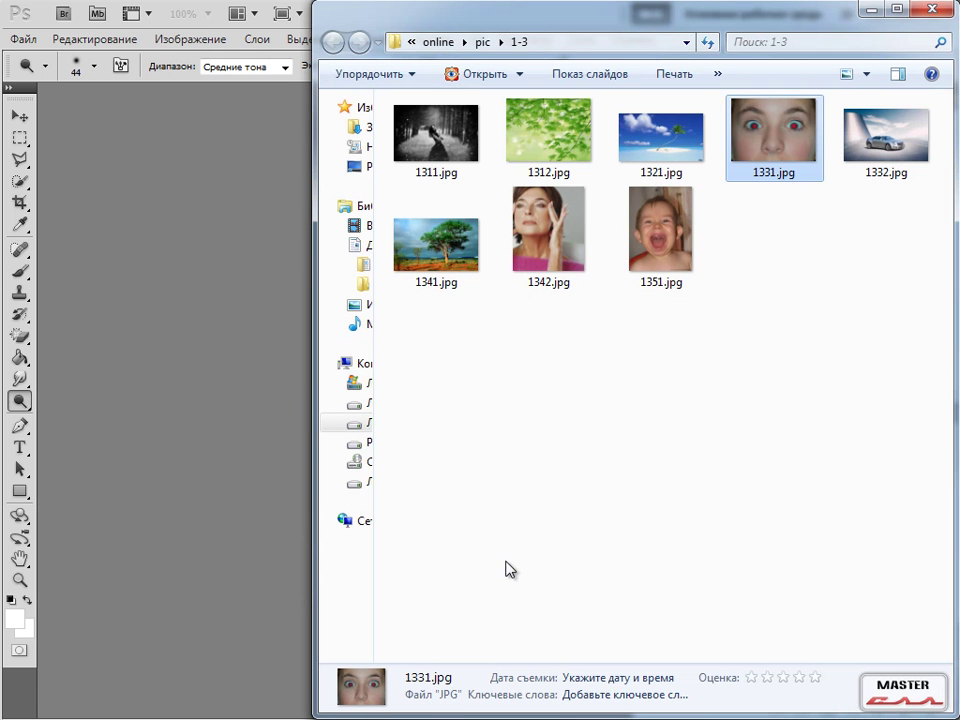
{"action": "left_click", "coordinate": [647, 273]}
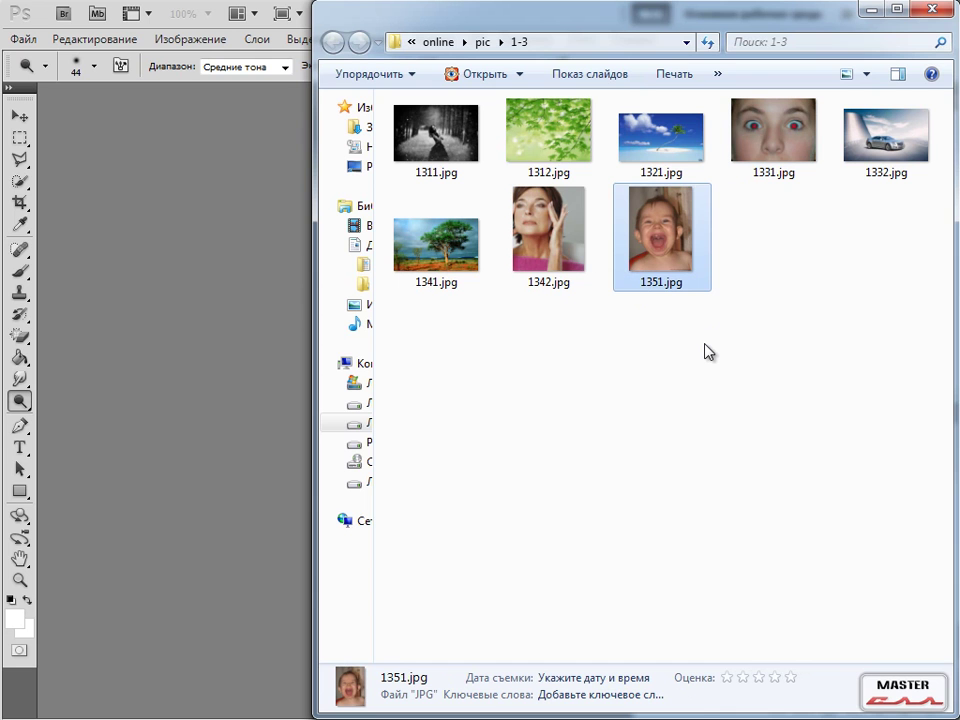
{"action": "left_click_drag", "start_coordinate": [676, 252], "coordinate": [193, 381]}
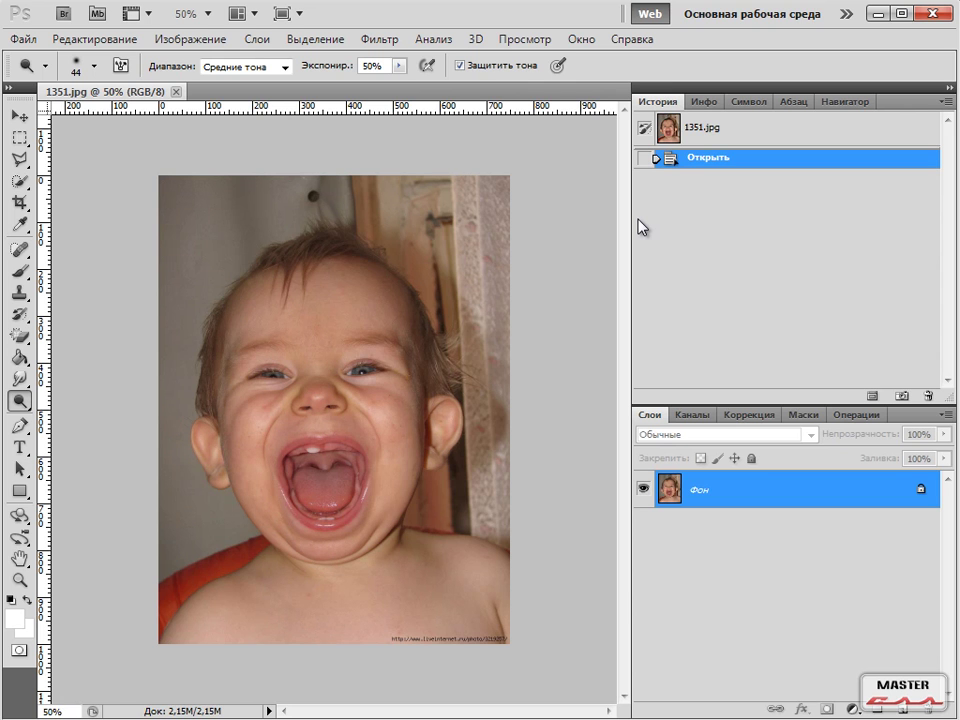
{"action": "key", "text": "ctrl+1"}
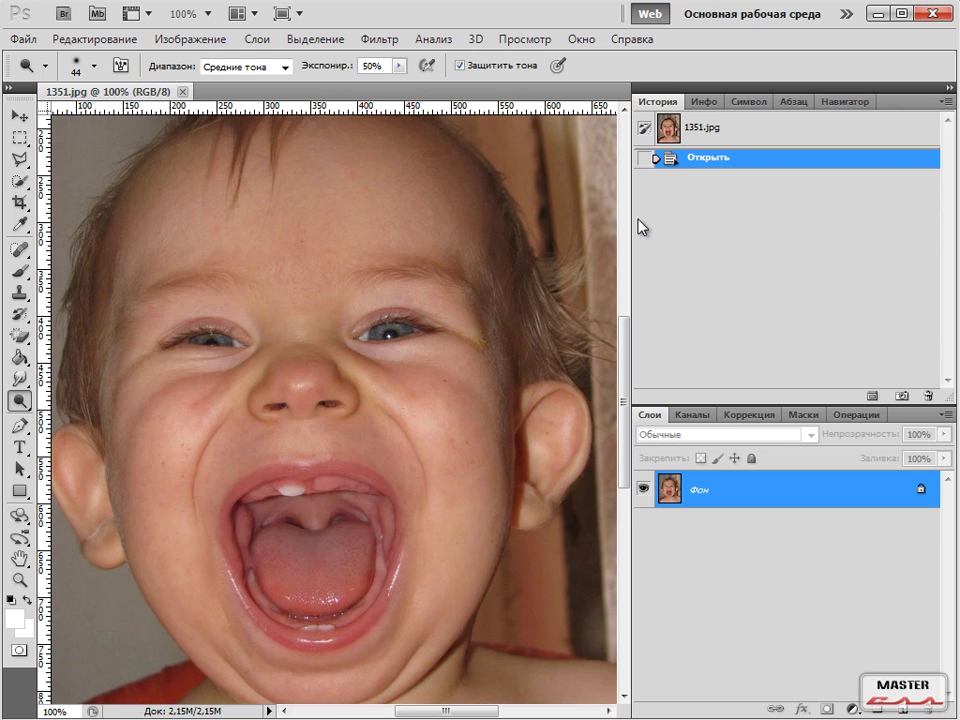
{"action": "left_click", "coordinate": [20, 401]}
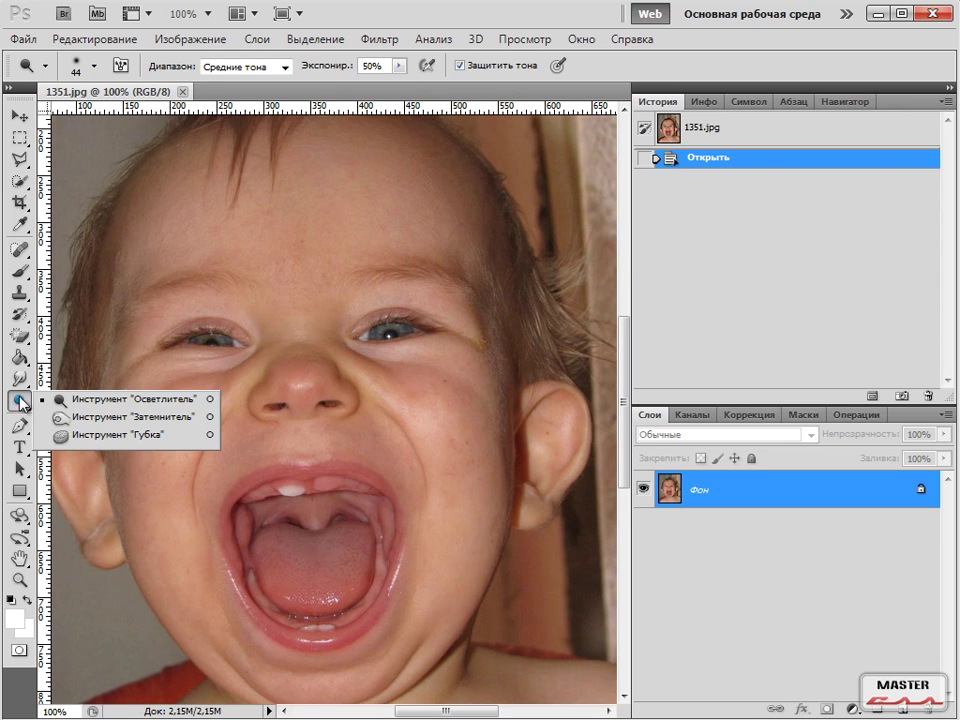
{"action": "left_click", "coordinate": [116, 417]}
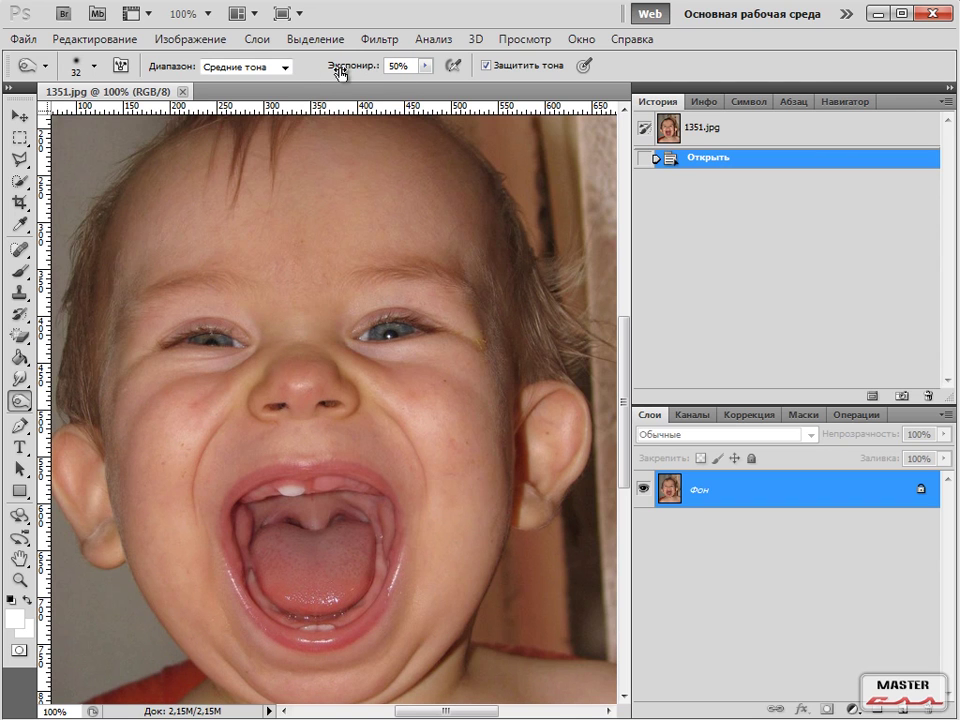
- Try Burn strokes on the child's forehead with the Shadows, Midtones and Highlights ranges, and revert to the original snapshot
{"action": "left_click", "coordinate": [285, 68]}
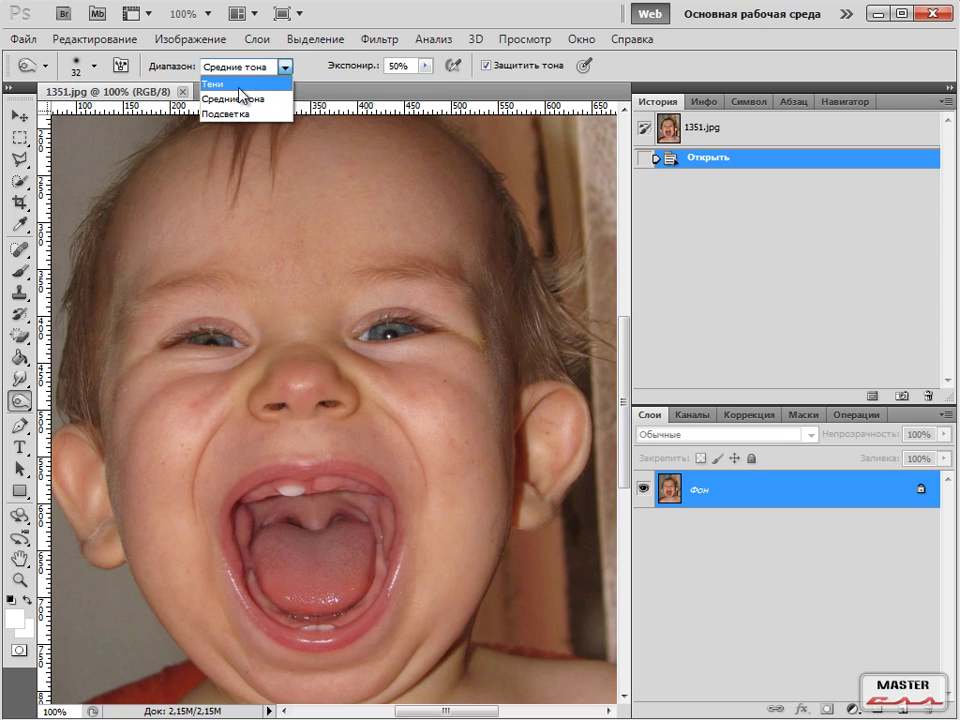
{"action": "left_click", "coordinate": [240, 85]}
{"action": "mouse_move", "coordinate": [312, 205]}
{"action": "left_mouse_down"}
{"action": "mouse_move", "coordinate": [343, 227]}
{"action": "mouse_move", "coordinate": [335, 218]}
{"action": "left_mouse_up"}
{"action": "left_click", "coordinate": [285, 68]}
{"action": "left_click", "coordinate": [264, 100]}
{"action": "mouse_move", "coordinate": [368, 165]}
{"action": "left_mouse_down"}
{"action": "mouse_move", "coordinate": [401, 178]}
{"action": "mouse_move", "coordinate": [383, 163]}
{"action": "mouse_move", "coordinate": [363, 176]}
{"action": "mouse_move", "coordinate": [379, 150]}
{"action": "left_mouse_up"}
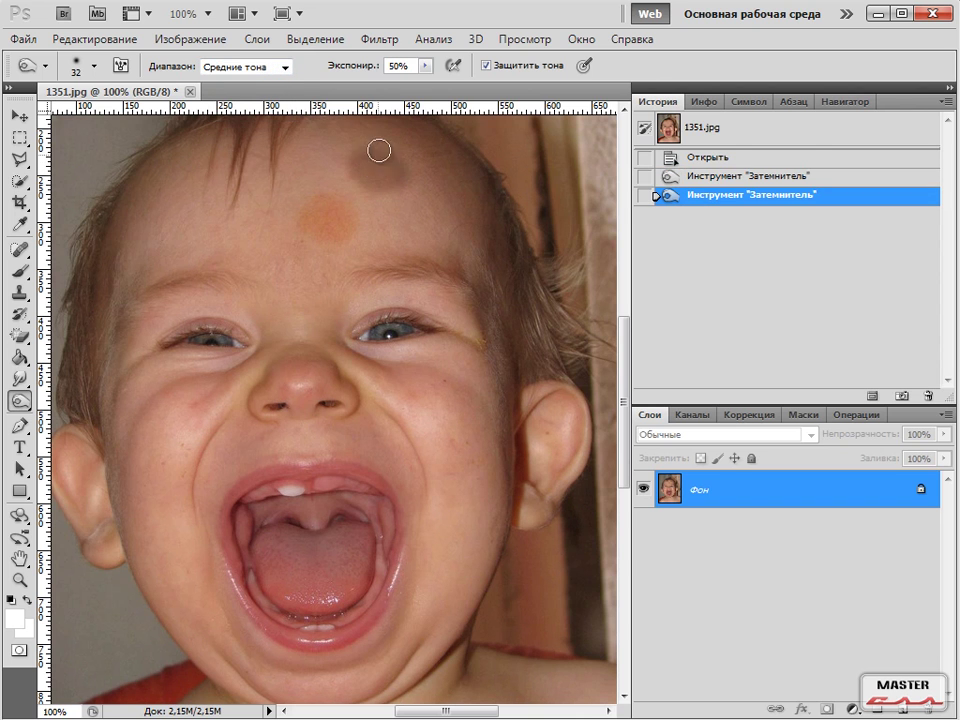
{"action": "left_click", "coordinate": [285, 67]}
{"action": "left_click", "coordinate": [261, 114]}
{"action": "left_click_drag", "start_coordinate": [383, 215], "coordinate": [395, 225]}
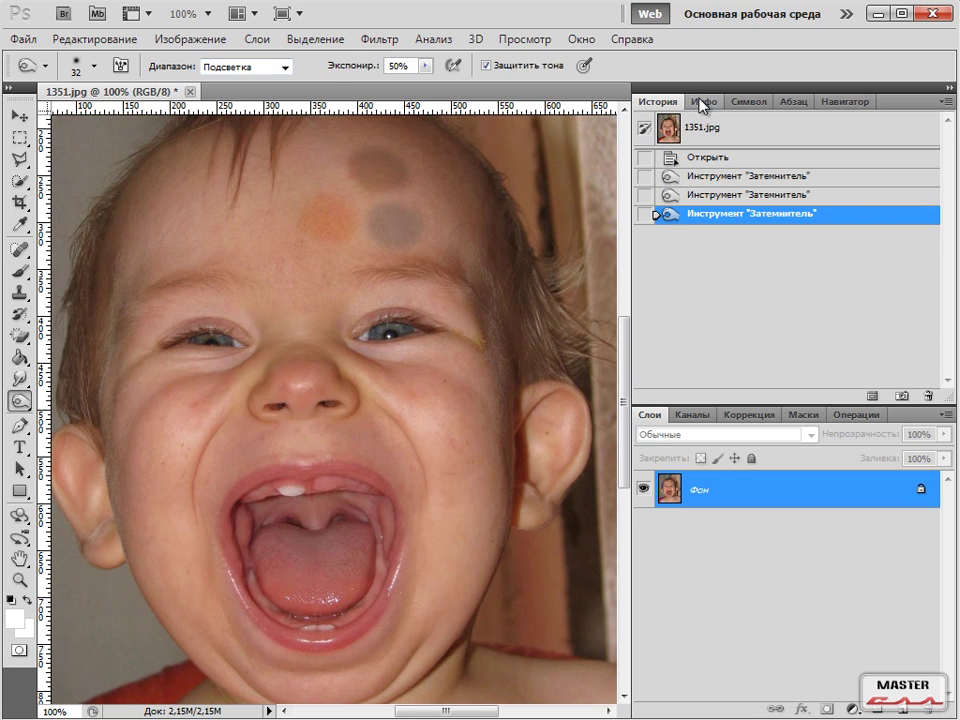
{"action": "left_click", "coordinate": [699, 130]}
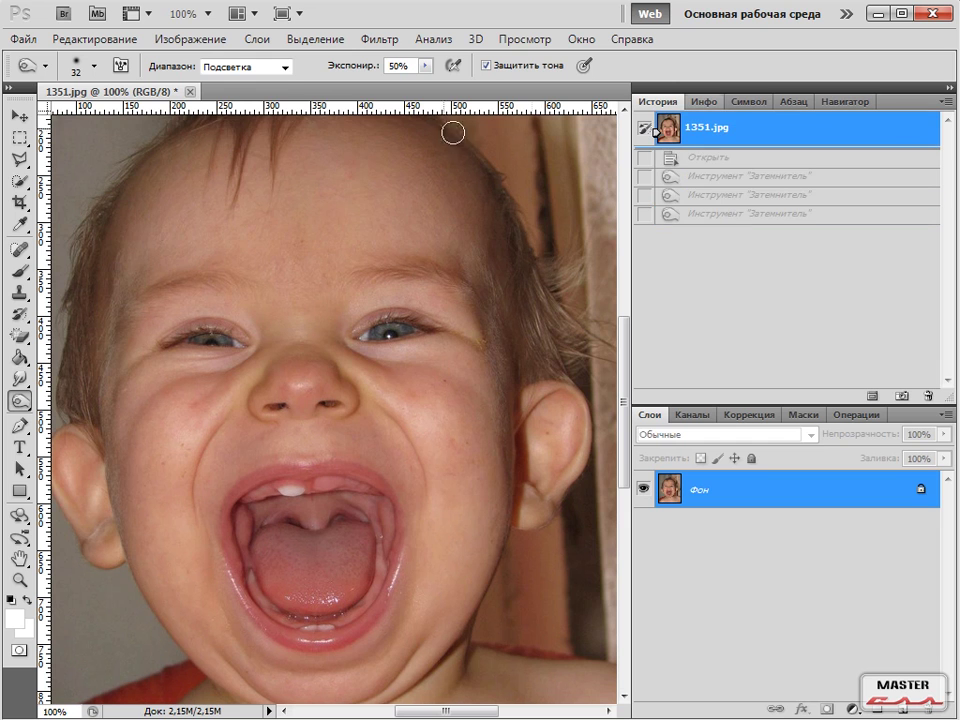
- Set the range to Midtones, try Burn strokes on the forehead at 24% and 1% exposure, and revert to the original snapshot
{"action": "left_click", "coordinate": [285, 67]}
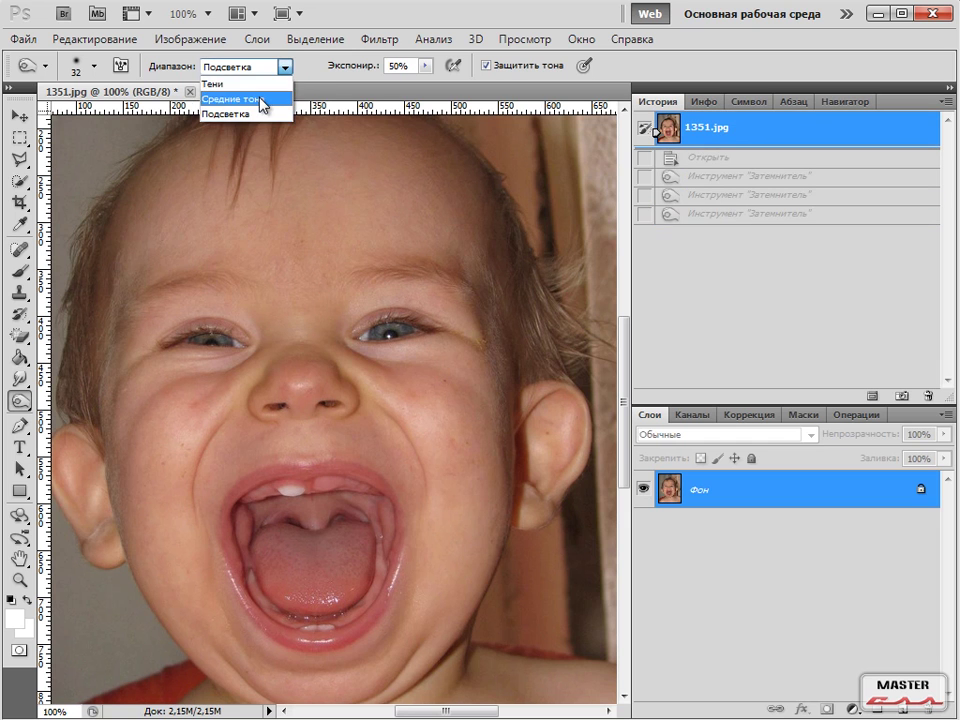
{"action": "left_click", "coordinate": [240, 99]}
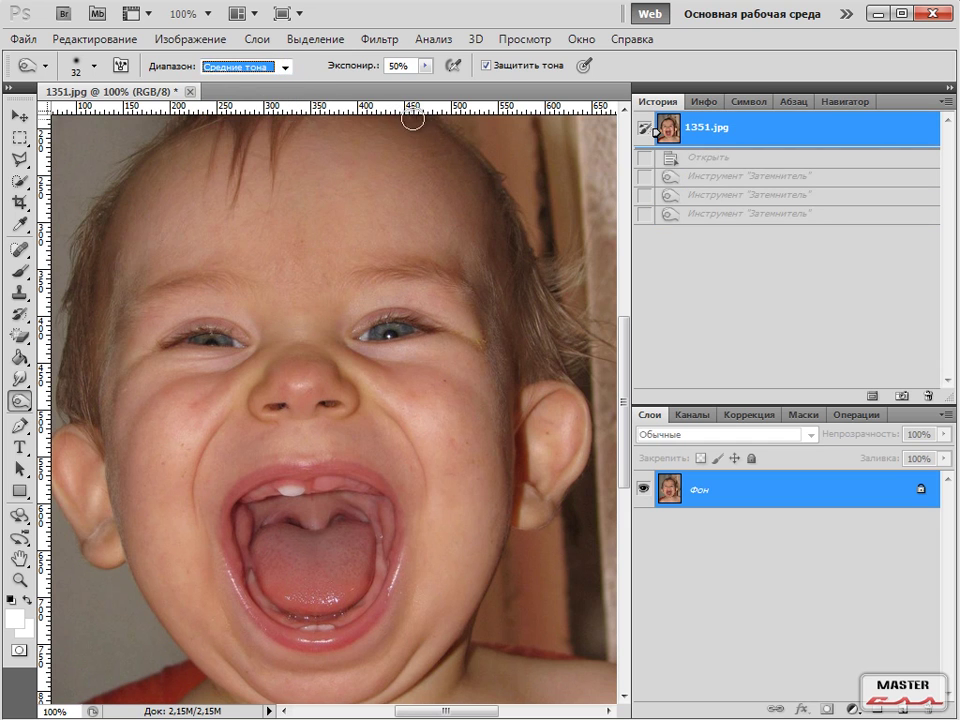
{"action": "left_click", "coordinate": [426, 65]}
{"action": "left_click_drag", "start_coordinate": [424, 79], "coordinate": [401, 88]}
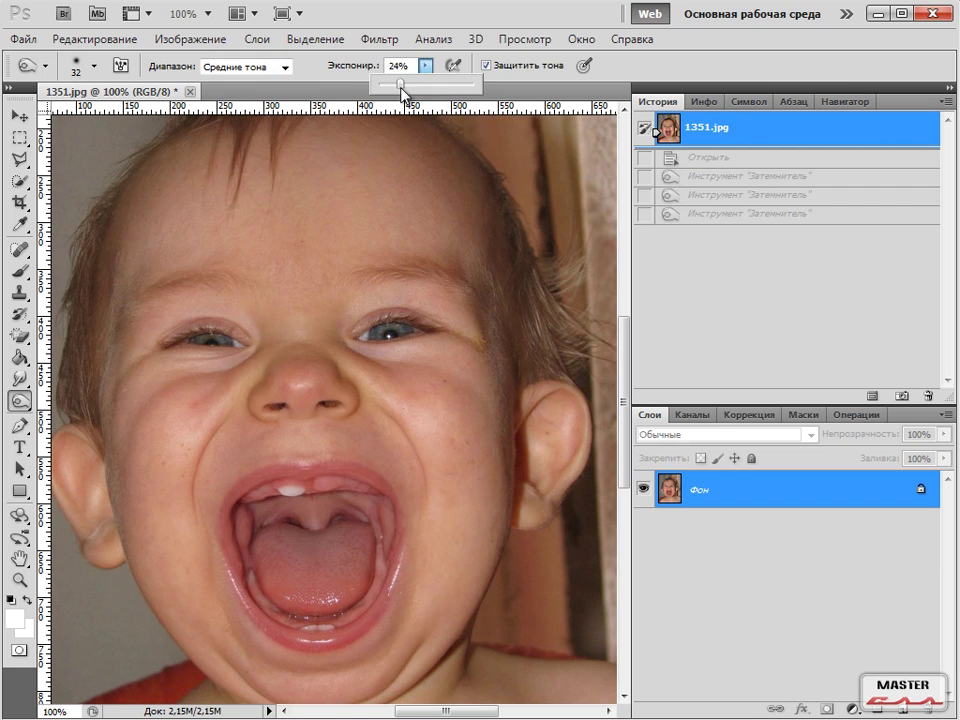
{"action": "left_click_drag", "start_coordinate": [322, 204], "coordinate": [326, 208]}
{"action": "left_click", "coordinate": [426, 65]}
{"action": "mouse_move", "coordinate": [436, 80]}
{"action": "left_mouse_down"}
{"action": "mouse_move", "coordinate": [404, 96]}
{"action": "mouse_move", "coordinate": [345, 86]}
{"action": "left_mouse_up"}
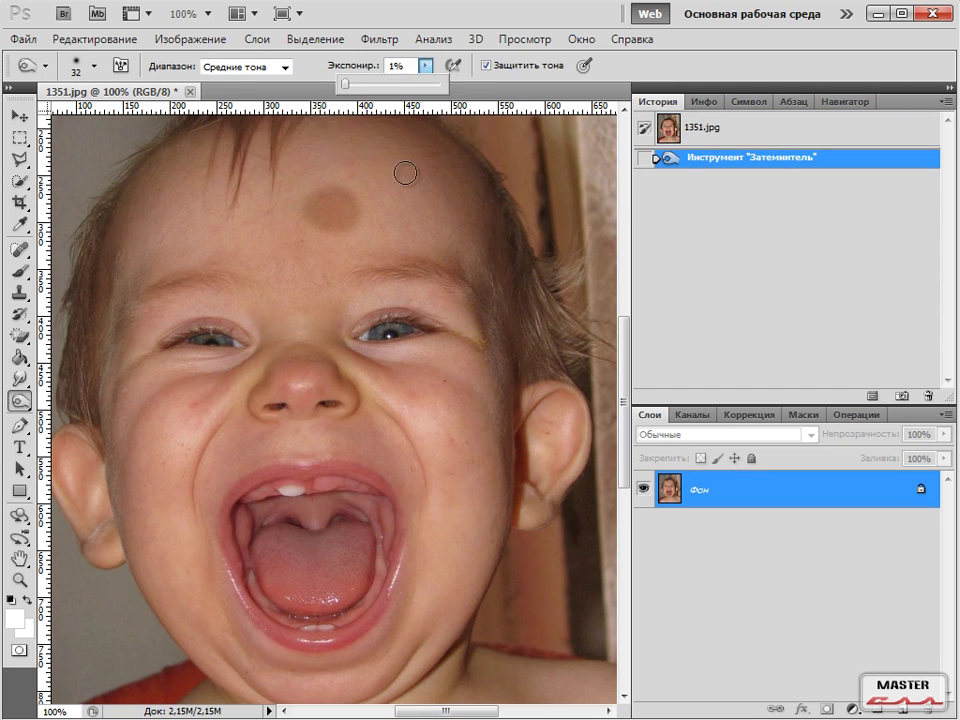
{"action": "left_click_drag", "start_coordinate": [372, 186], "coordinate": [379, 210]}
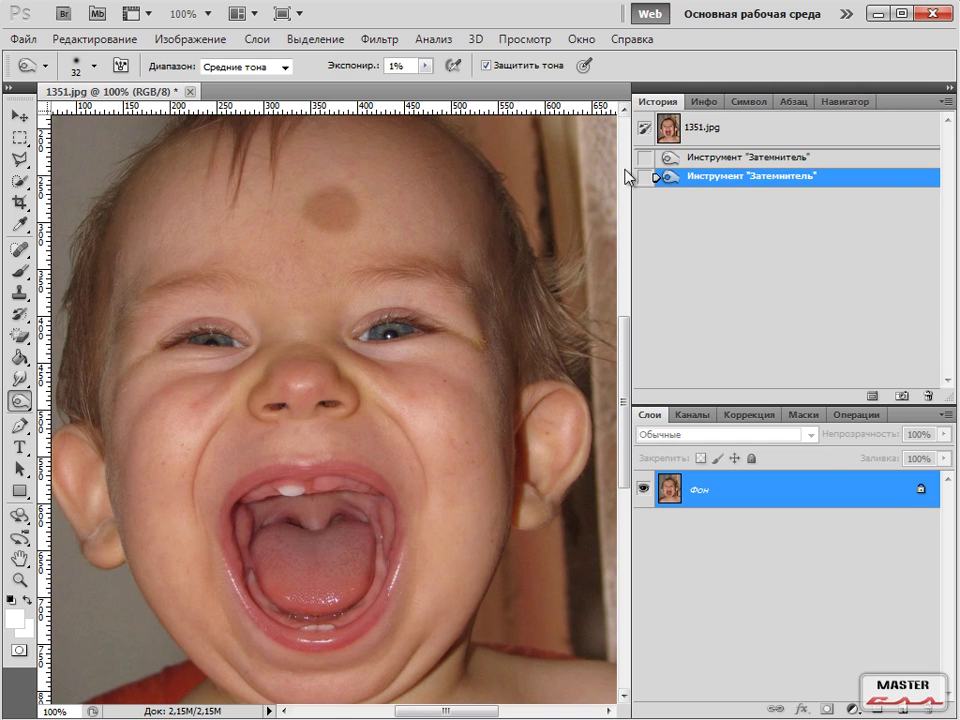
{"action": "left_click", "coordinate": [708, 129]}
- Set the Burn tool's exposure to 50%
{"action": "left_click_drag", "start_coordinate": [427, 70], "coordinate": [475, 100]}
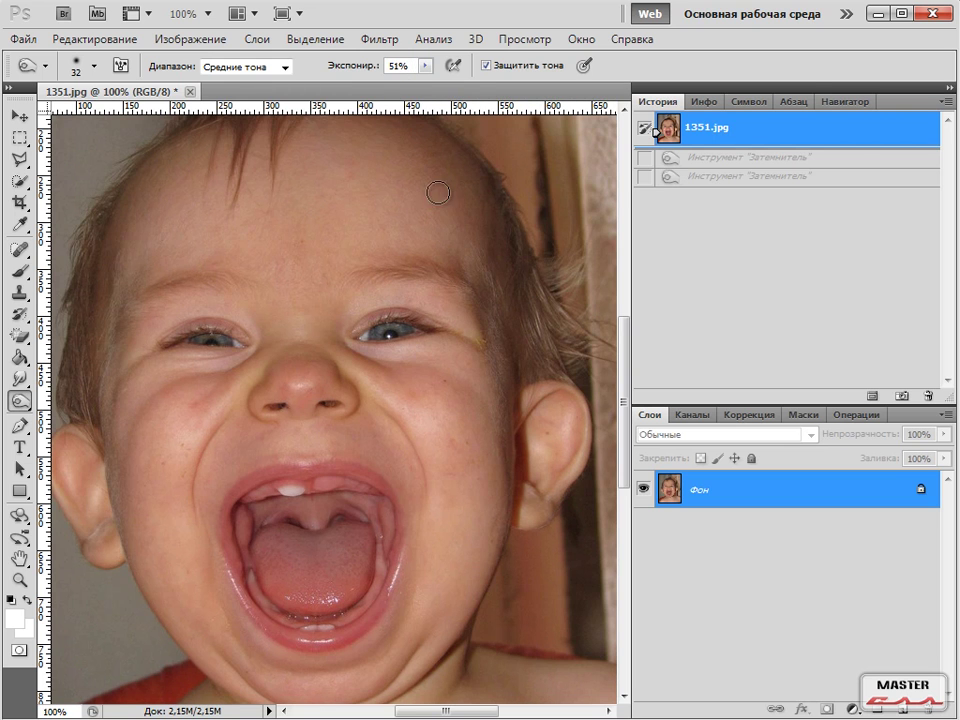
{"action": "left_click_drag", "start_coordinate": [425, 65], "coordinate": [427, 88]}
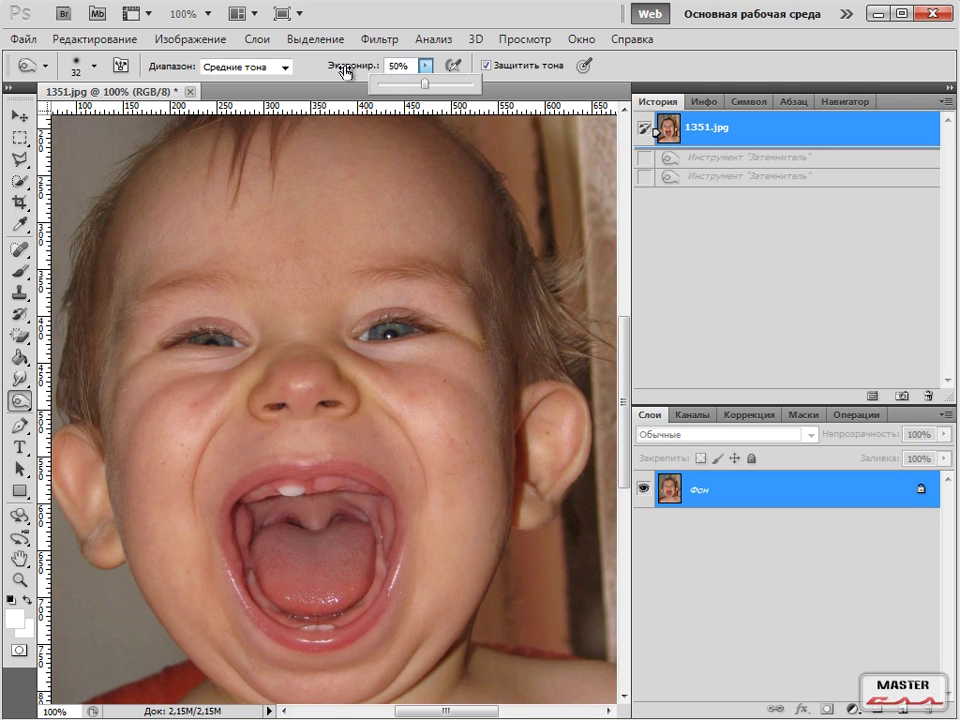
{"action": "left_click", "coordinate": [398, 65]}
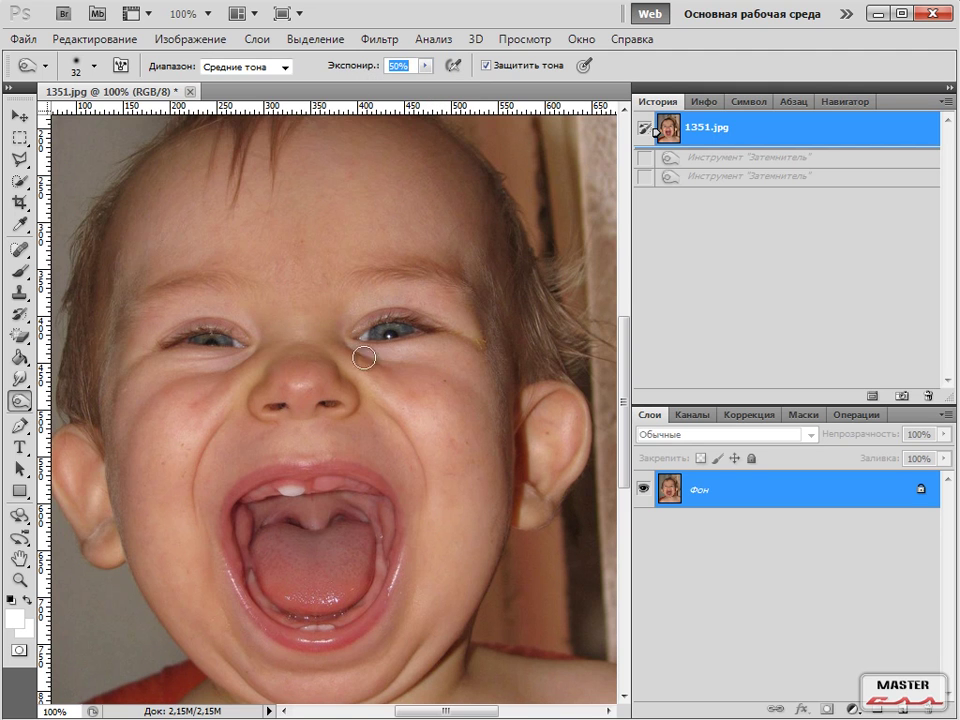
{"action": "key", "text": "5"}
- Darken the skin beneath the eye on the photo's right side with Burn dabs, reducing the brush size to 15 px
{"action": "left_click", "coordinate": [401, 354]}
{"action": "scroll", "coordinate": [401, 354], "scroll_direction": "up", "scroll_amount": 2}
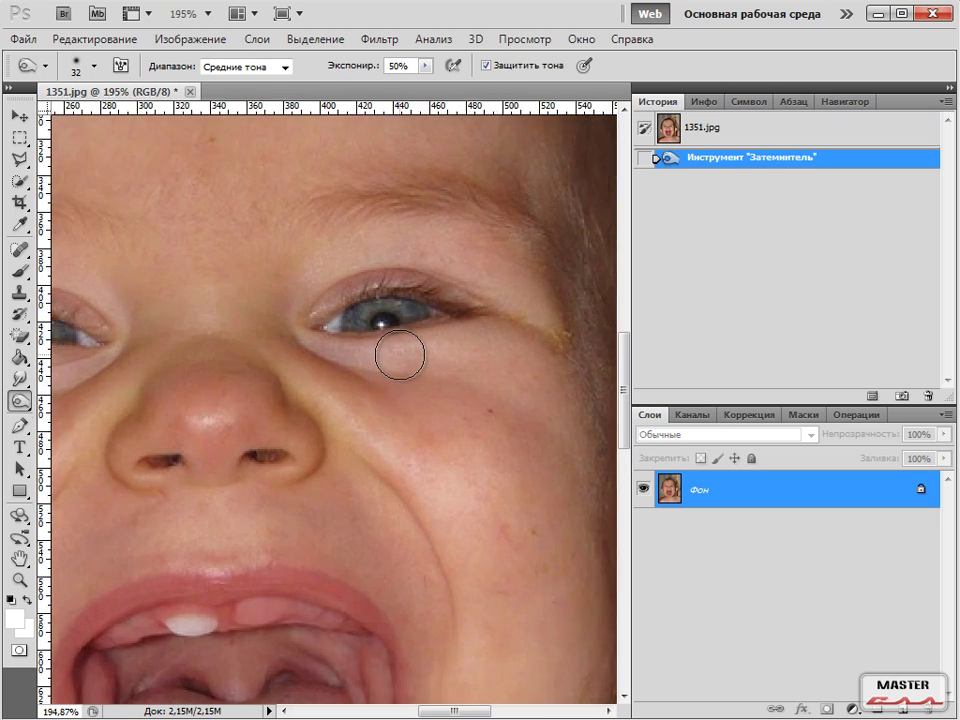
{"action": "scroll", "coordinate": [401, 354], "scroll_direction": "up", "scroll_amount": 2}
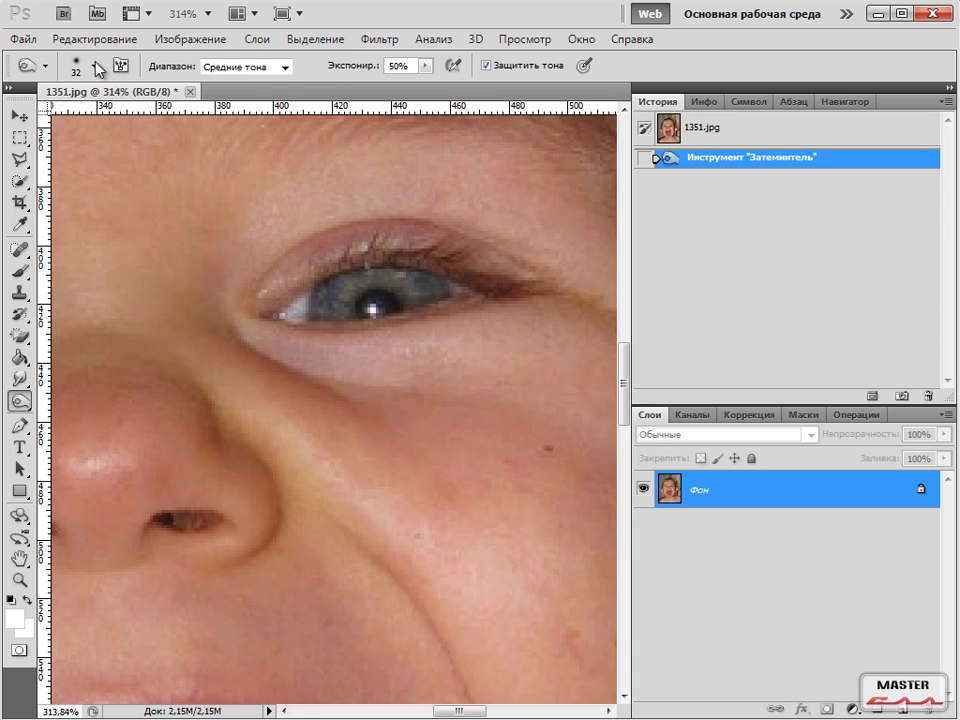
{"action": "left_click", "coordinate": [96, 66]}
{"action": "left_click_drag", "start_coordinate": [56, 117], "coordinate": [43, 119]}
{"action": "left_click", "coordinate": [396, 354]}
{"action": "left_click", "coordinate": [394, 357]}
{"action": "left_click", "coordinate": [430, 338]}
{"action": "left_click", "coordinate": [388, 336]}
{"action": "left_click", "coordinate": [324, 349]}
{"action": "left_click", "coordinate": [279, 343]}
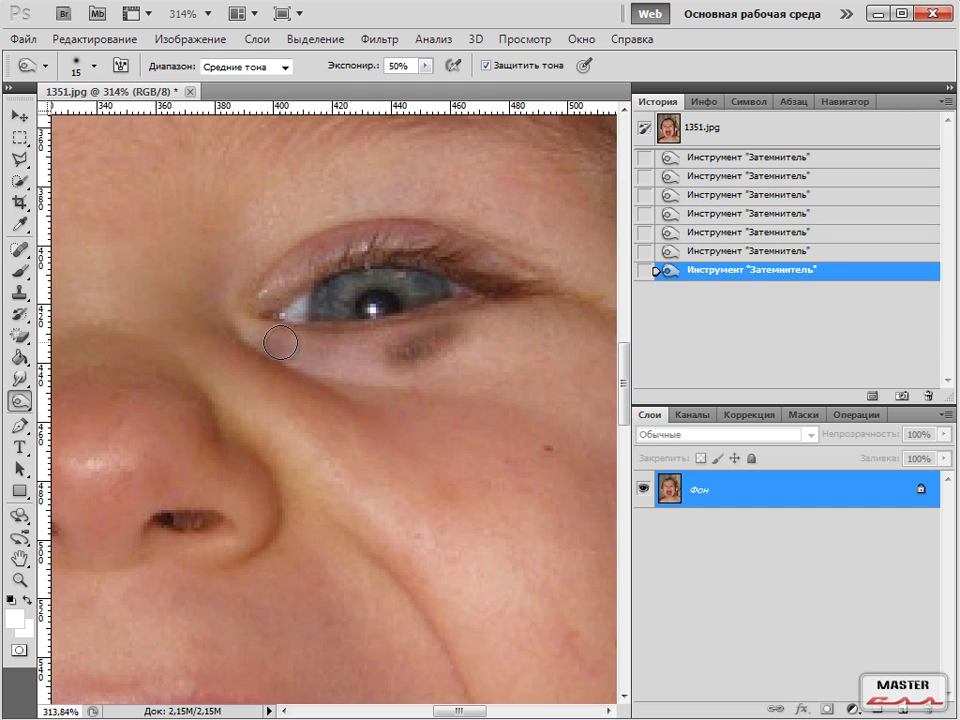
{"action": "left_click", "coordinate": [360, 360]}
{"action": "left_click", "coordinate": [407, 343]}
- Burn the same eye's upper lid from inner to outer corner and deepen the shading beneath it with longer strokes
{"action": "left_click", "coordinate": [247, 292]}
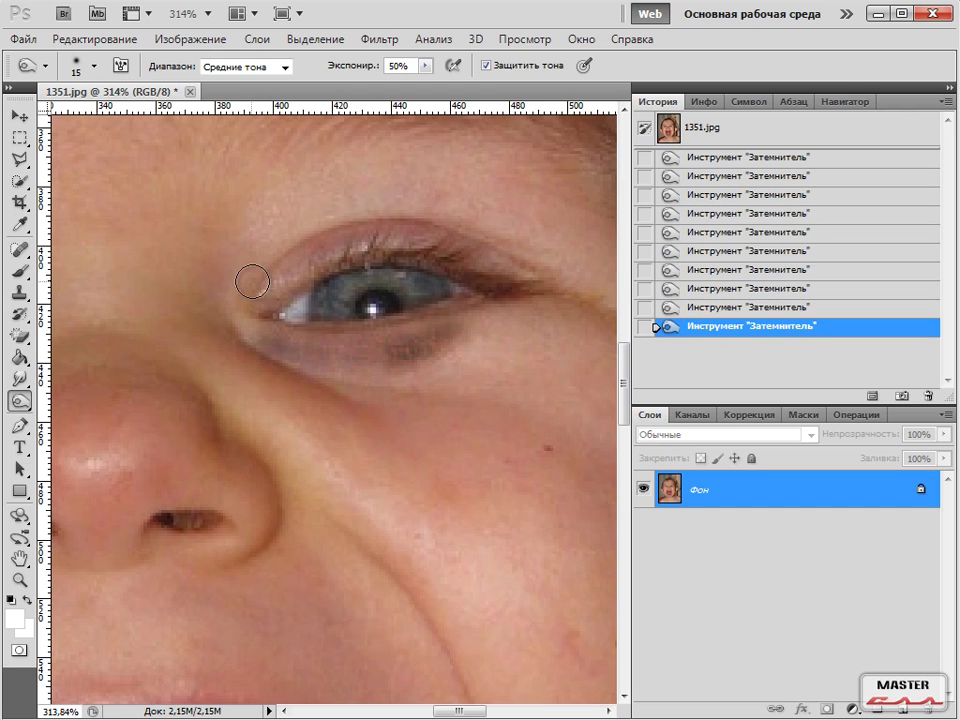
{"action": "left_click", "coordinate": [300, 250]}
{"action": "left_click", "coordinate": [350, 238]}
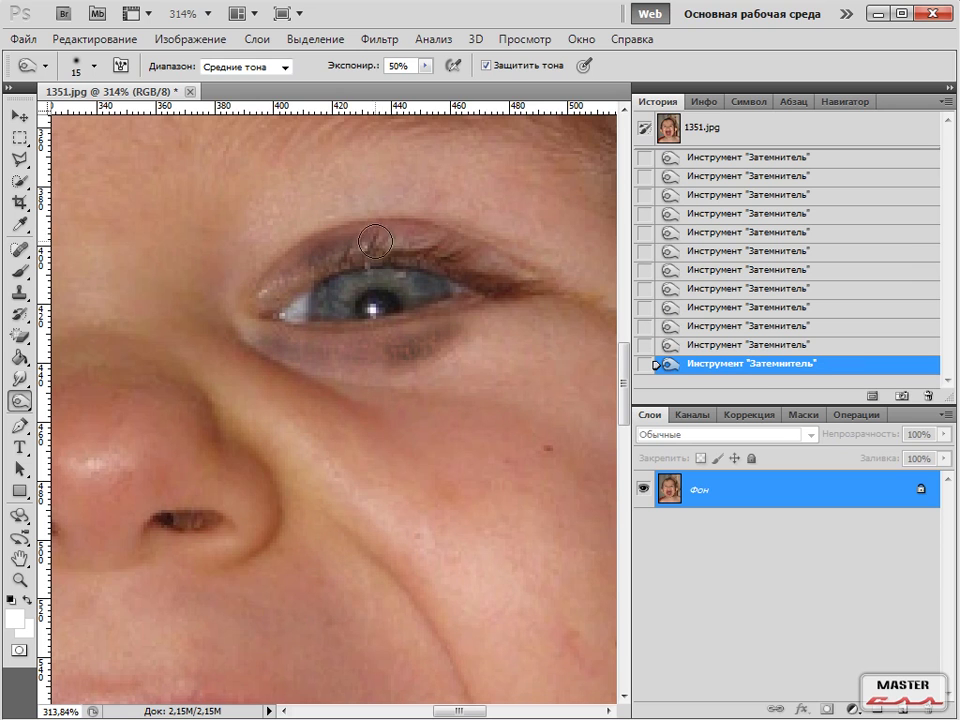
{"action": "left_click", "coordinate": [433, 242]}
{"action": "left_click", "coordinate": [497, 261]}
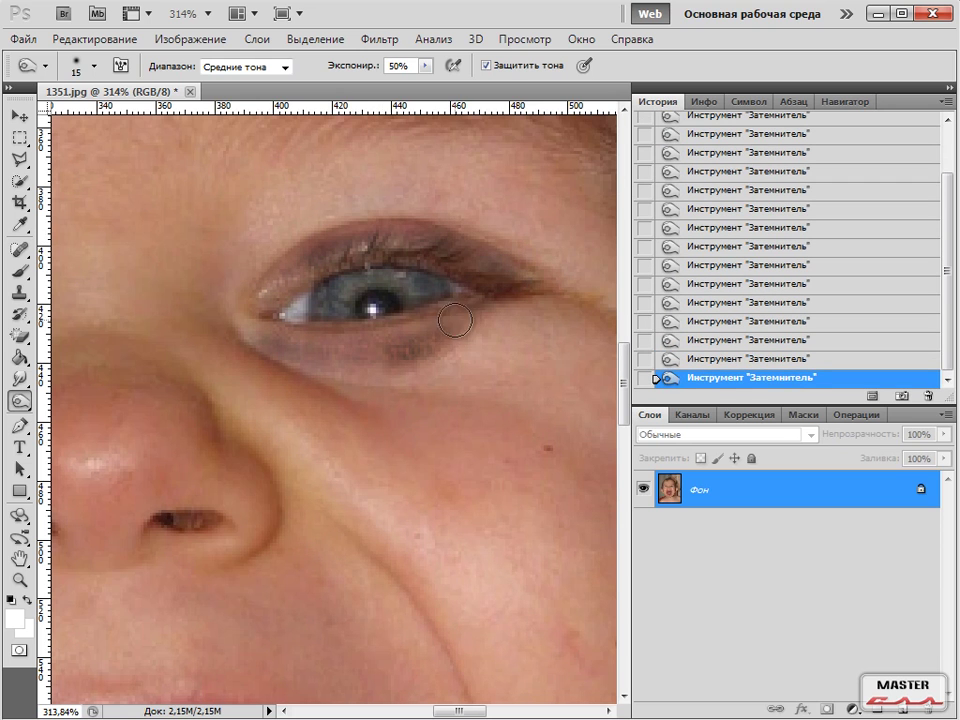
{"action": "left_click_drag", "start_coordinate": [388, 369], "coordinate": [309, 340]}
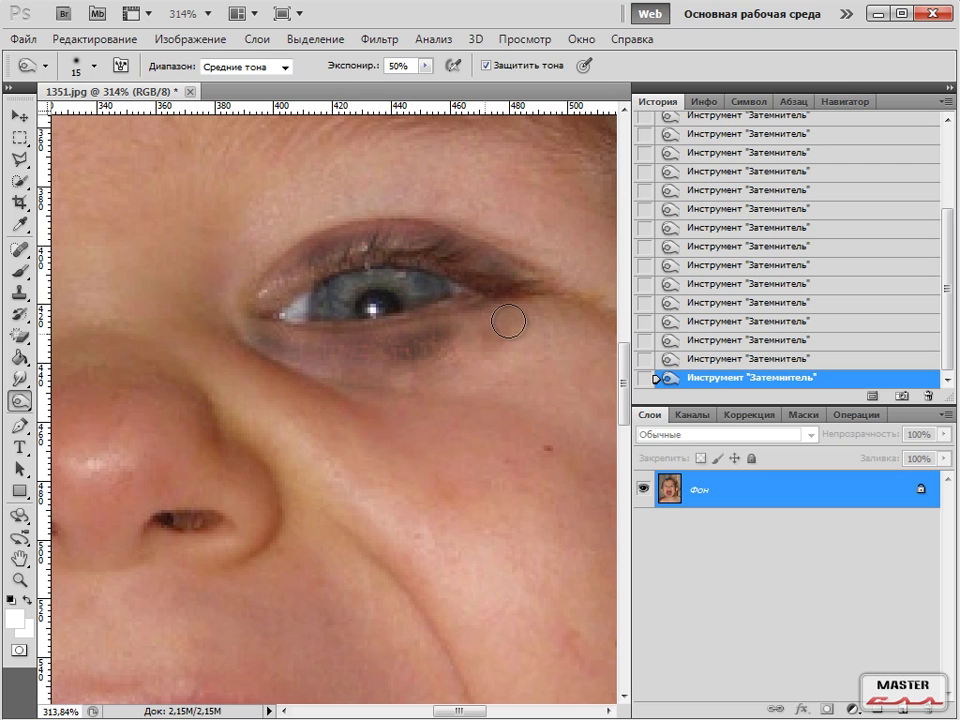
{"action": "left_click_drag", "start_coordinate": [476, 345], "coordinate": [349, 377]}
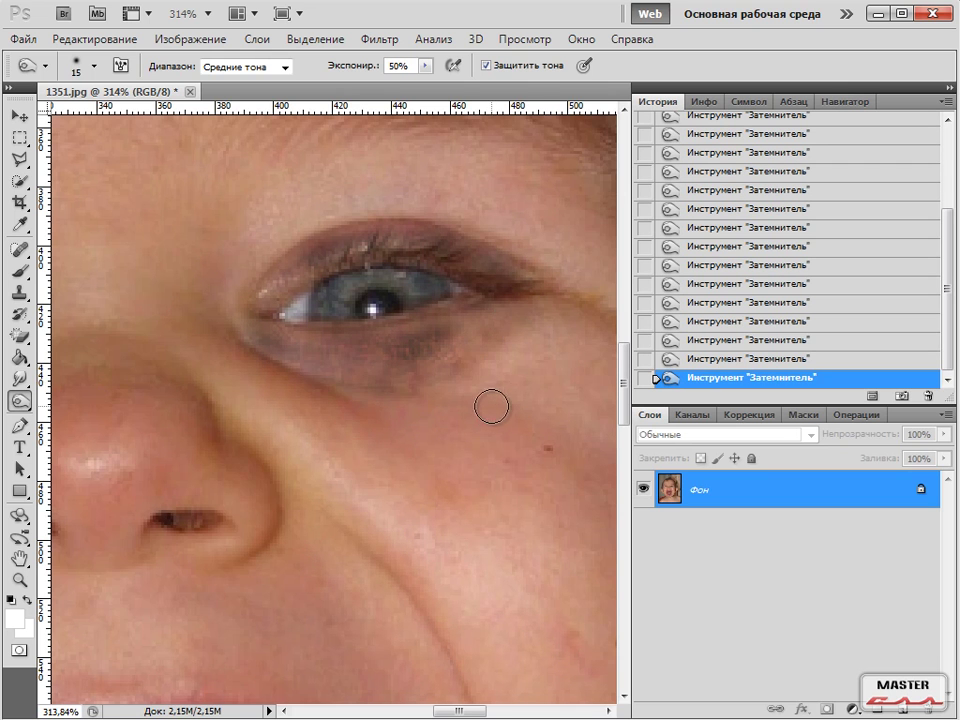
- Enlarge the Burn brush to 33 px and darken a wider area around the eye to imitate a bruise
{"action": "scroll", "coordinate": [491, 406], "scroll_direction": "down", "scroll_amount": 5}
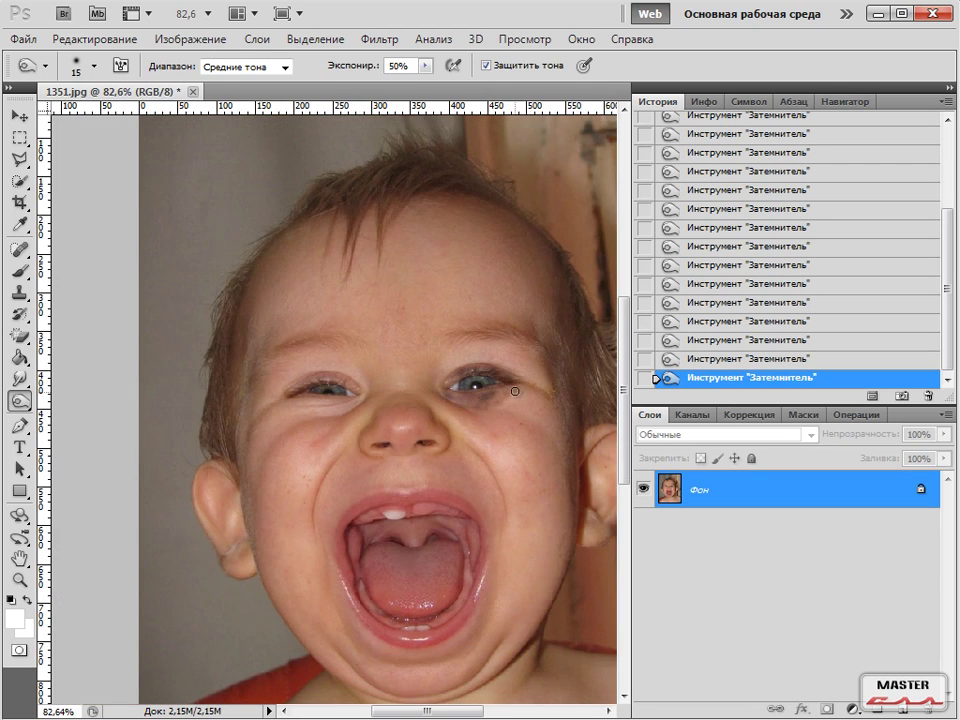
{"action": "left_click", "coordinate": [93, 66]}
{"action": "left_click_drag", "start_coordinate": [28, 116], "coordinate": [57, 116]}
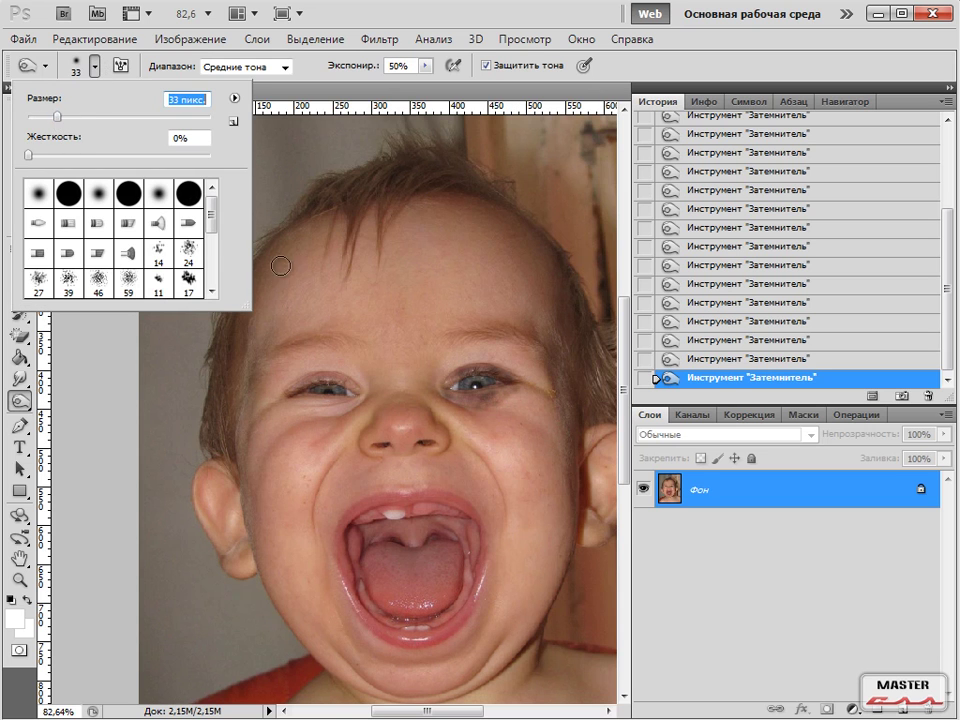
{"action": "left_click", "coordinate": [467, 407]}
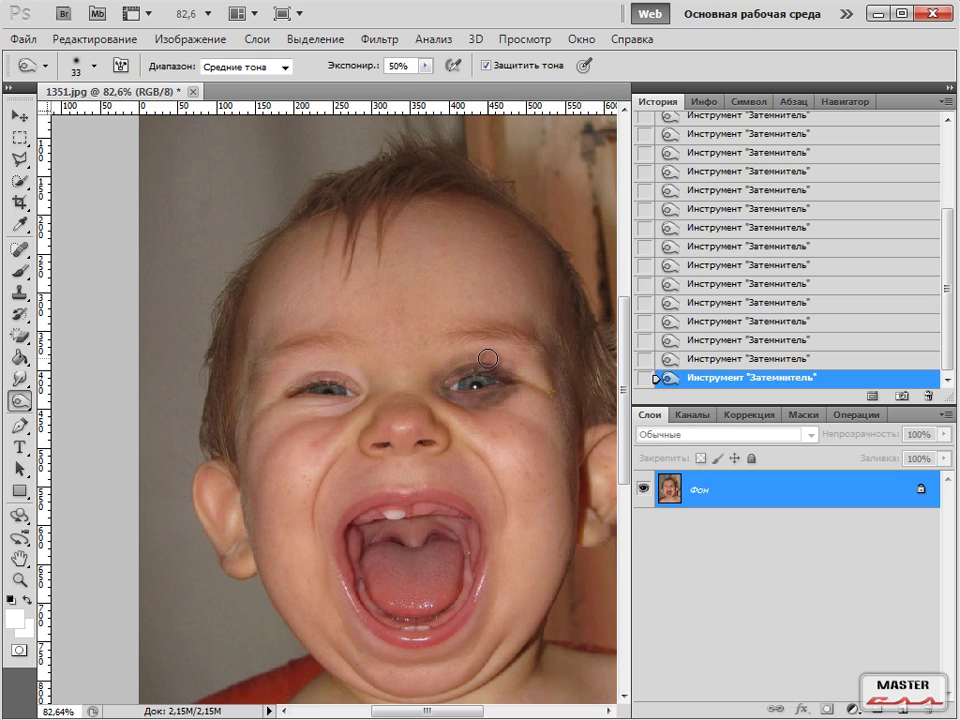
{"action": "scroll", "coordinate": [510, 407], "scroll_direction": "down", "scroll_amount": 2}
{"action": "scroll", "coordinate": [522, 413], "scroll_direction": "up", "scroll_amount": 9}
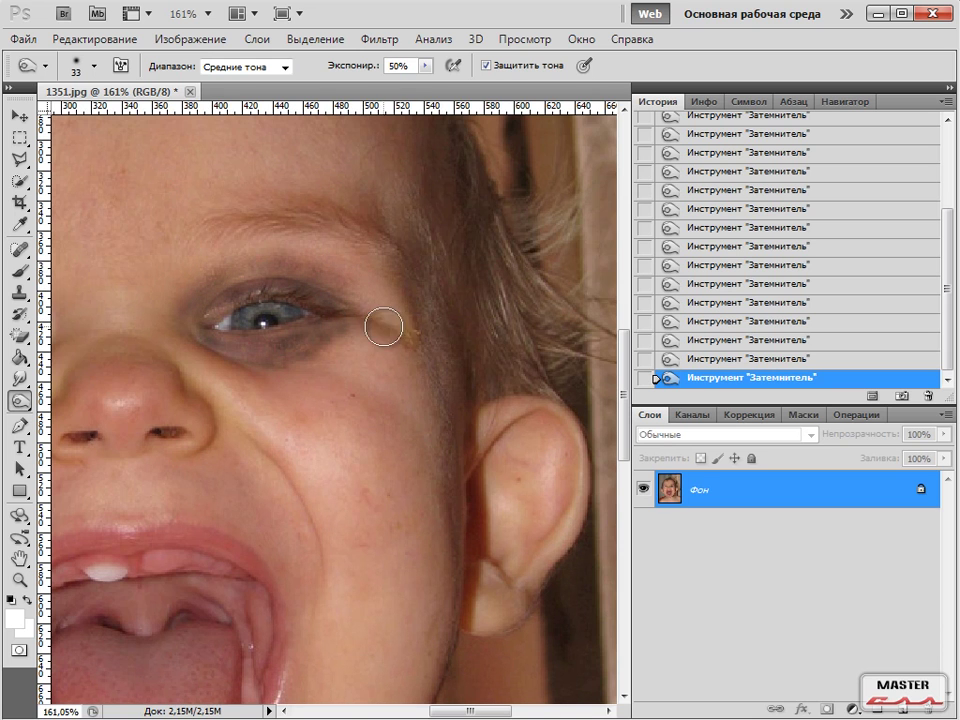
{"action": "scroll", "coordinate": [354, 416], "scroll_direction": "down", "scroll_amount": 5}
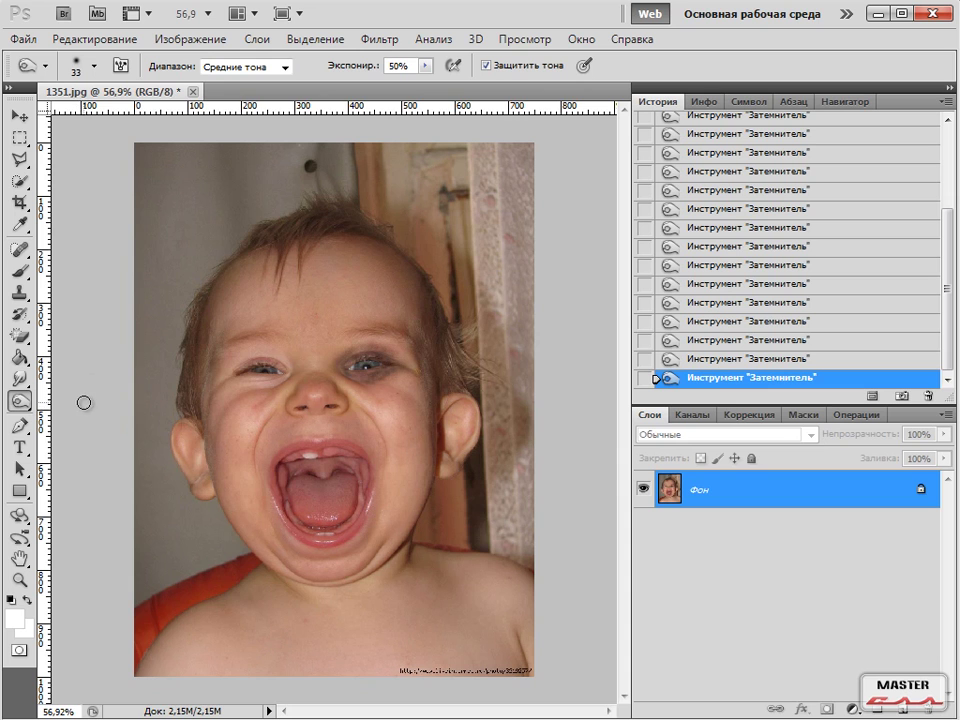
- Switch to the Dodge tool (Осветлитель) and lighten the darkened skin below and above the bruised eye
{"action": "right_click", "coordinate": [22, 402]}
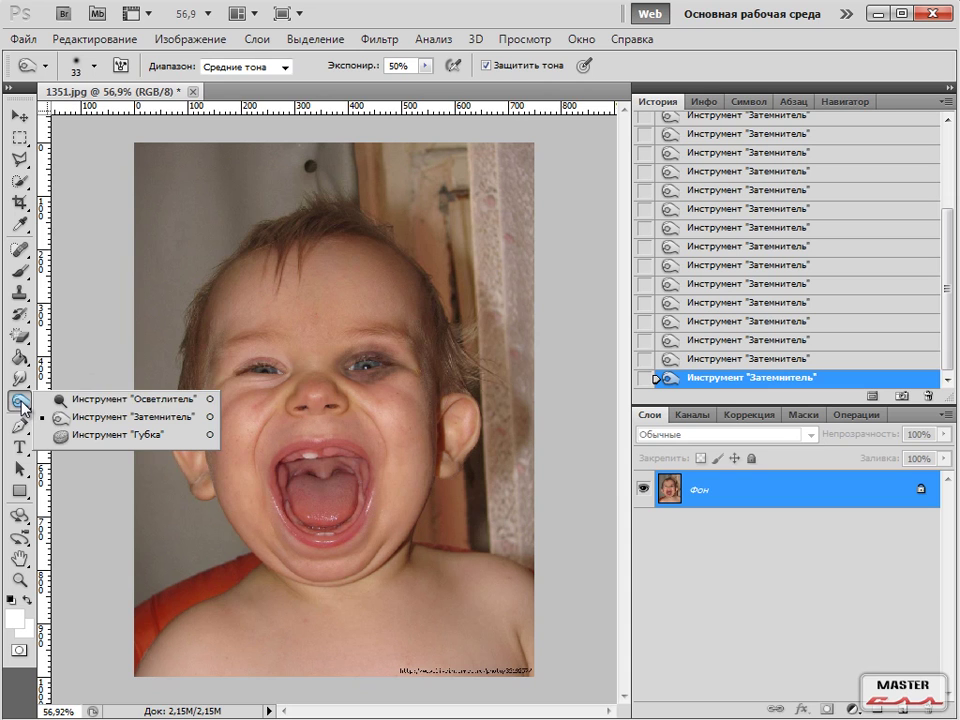
{"action": "left_click", "coordinate": [90, 400]}
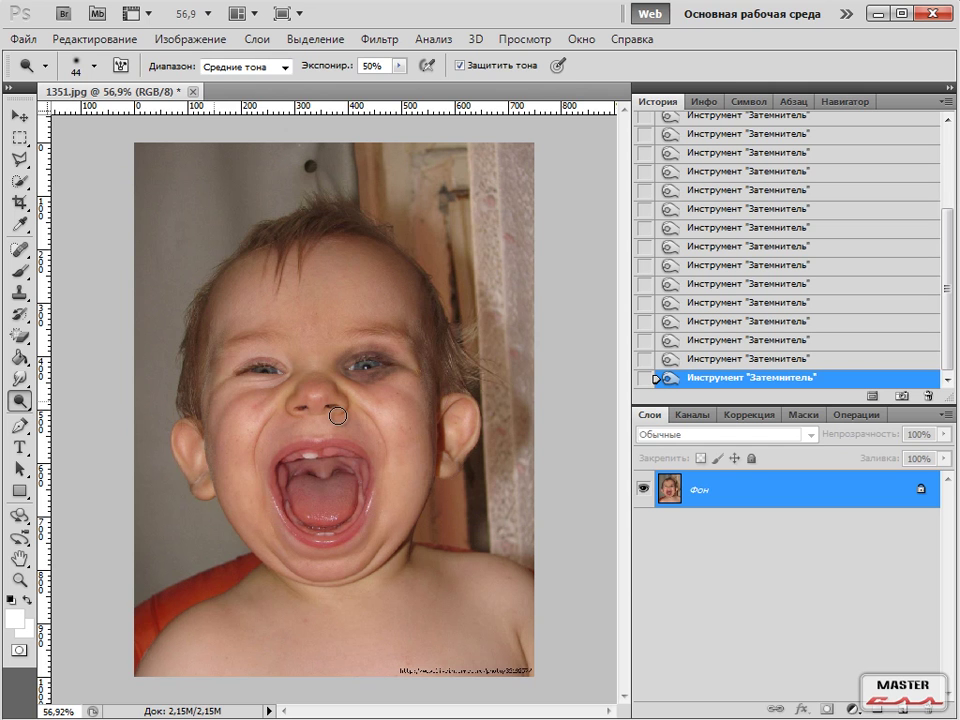
{"action": "scroll", "coordinate": [388, 392], "scroll_direction": "up", "scroll_amount": 6}
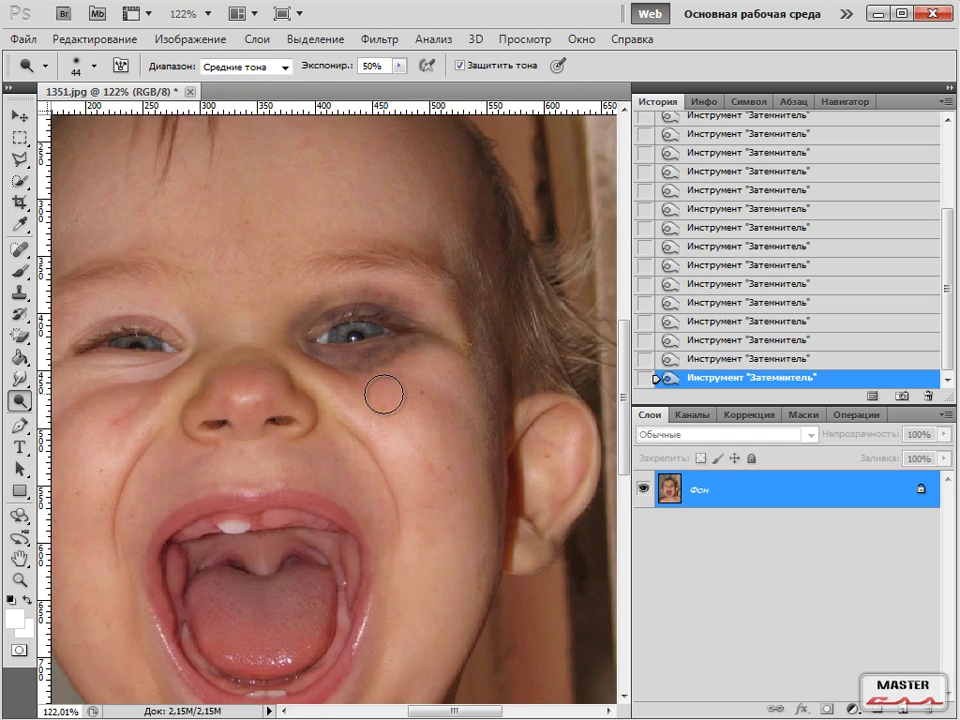
{"action": "scroll", "coordinate": [384, 373], "scroll_direction": "up", "scroll_amount": 2}
{"action": "mouse_move", "coordinate": [369, 347]}
{"action": "left_mouse_down"}
{"action": "mouse_move", "coordinate": [418, 345]}
{"action": "mouse_move", "coordinate": [346, 350]}
{"action": "mouse_move", "coordinate": [371, 354]}
{"action": "left_mouse_up"}
{"action": "mouse_move", "coordinate": [416, 268]}
{"action": "left_mouse_down"}
{"action": "mouse_move", "coordinate": [306, 261]}
{"action": "mouse_move", "coordinate": [266, 274]}
{"action": "mouse_move", "coordinate": [366, 285]}
{"action": "left_mouse_up"}
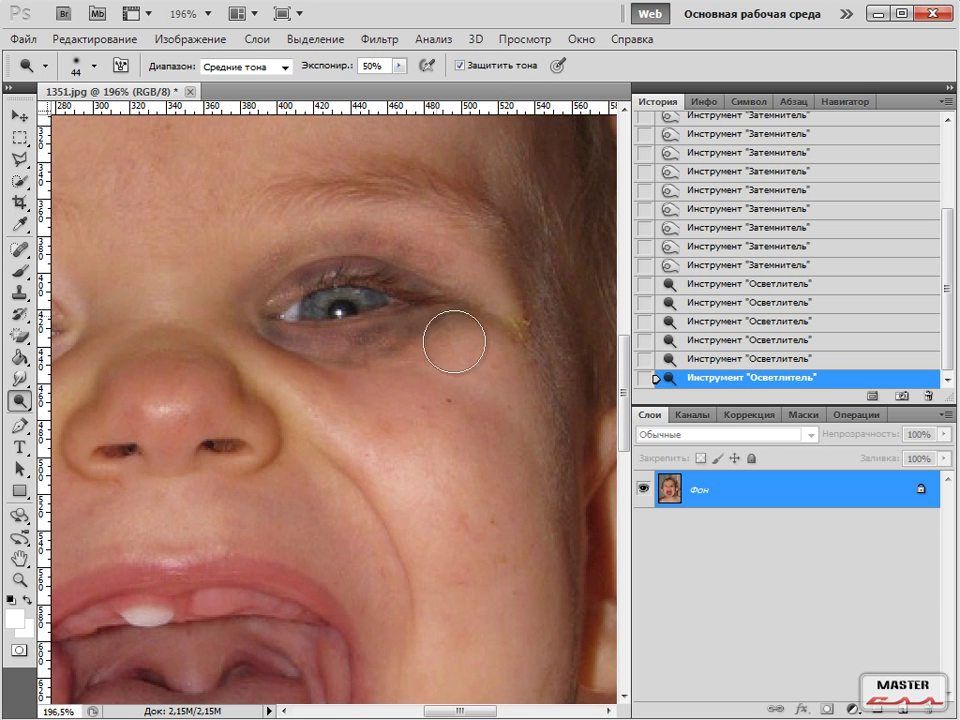
- Revert the recent Dodge strokes through the history, keeping only the first Dodge stroke after the Burn strokes
{"action": "scroll", "coordinate": [456, 390], "scroll_direction": "down", "scroll_amount": 5}
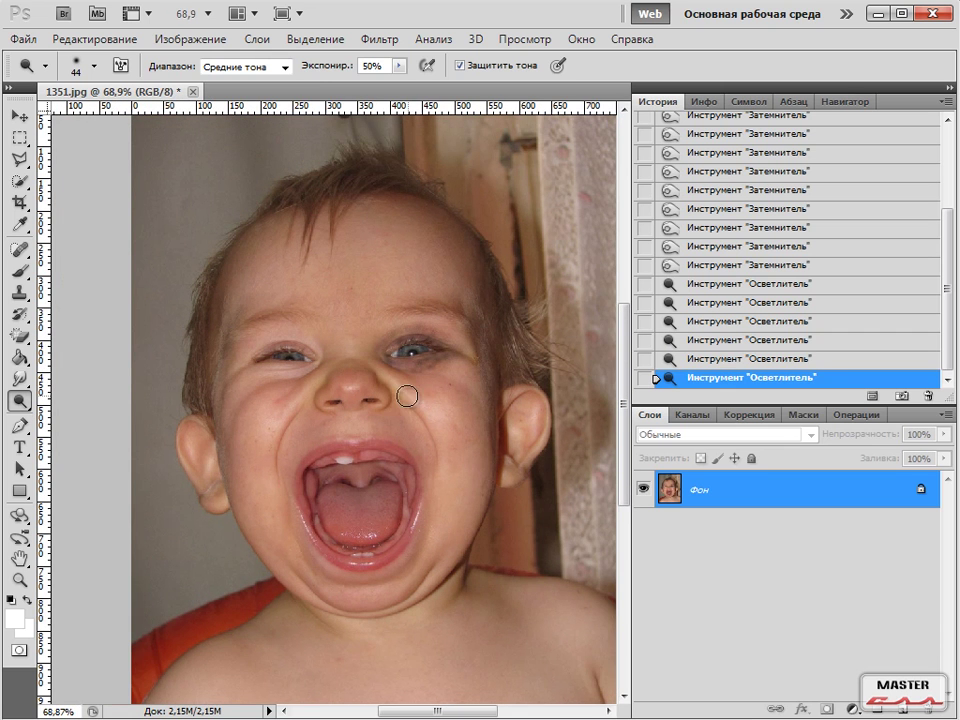
{"action": "mouse_move", "coordinate": [386, 361]}
{"action": "left_mouse_down"}
{"action": "mouse_move", "coordinate": [381, 353]}
{"action": "mouse_move", "coordinate": [398, 343]}
{"action": "left_mouse_up"}
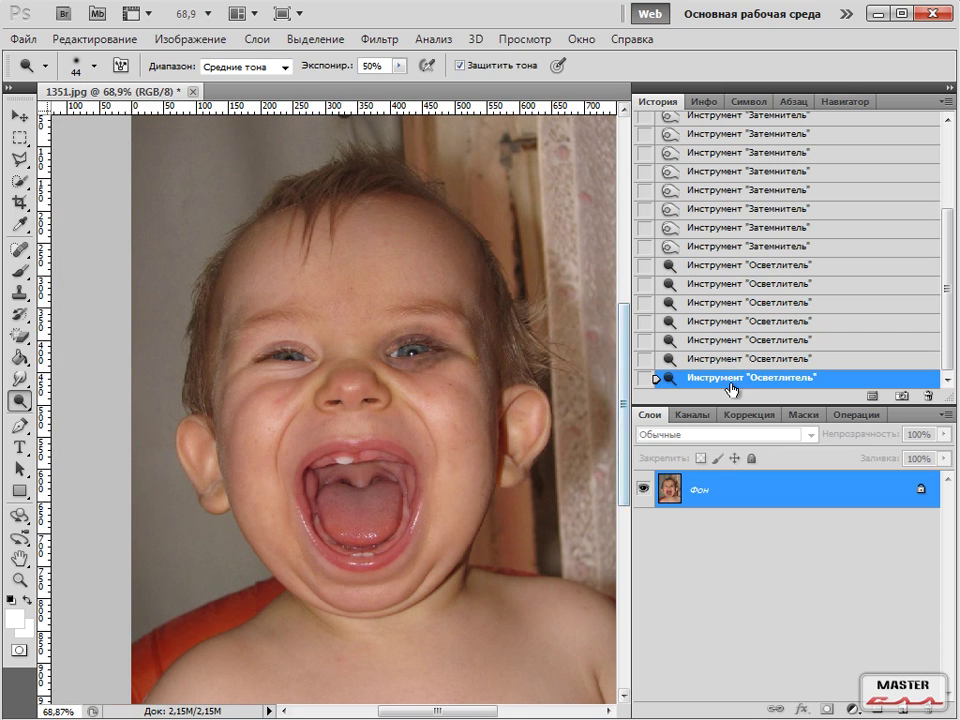
{"action": "left_click", "coordinate": [722, 359]}
{"action": "left_click", "coordinate": [720, 340]}
{"action": "left_click", "coordinate": [718, 321]}
{"action": "left_click", "coordinate": [716, 302]}
{"action": "left_click", "coordinate": [712, 284]}
{"action": "left_click", "coordinate": [711, 268]}
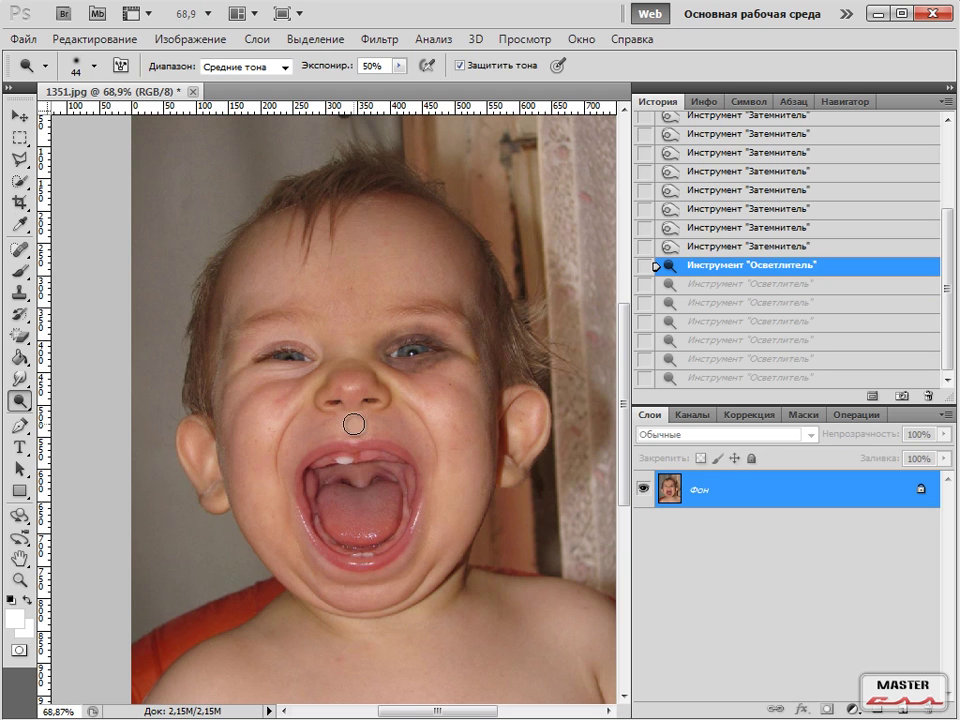
- Switch to the Sponge tool (Губка) in Снизить насыщенность mode and desaturate the lobe of the ear on the photo's left side
{"action": "left_click", "coordinate": [19, 401]}
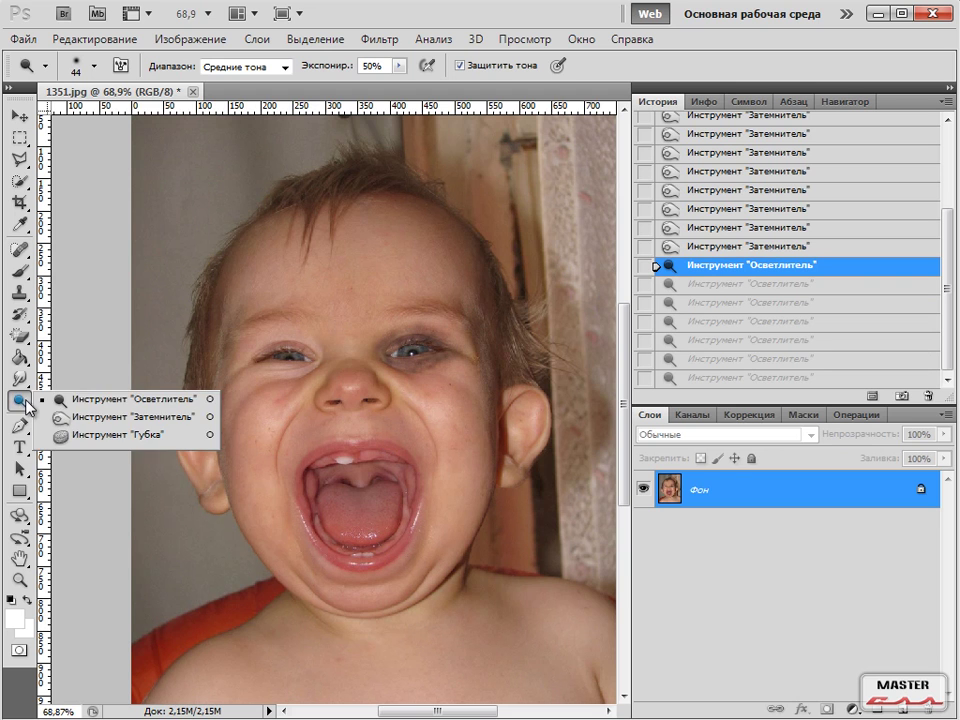
{"action": "left_click", "coordinate": [92, 446]}
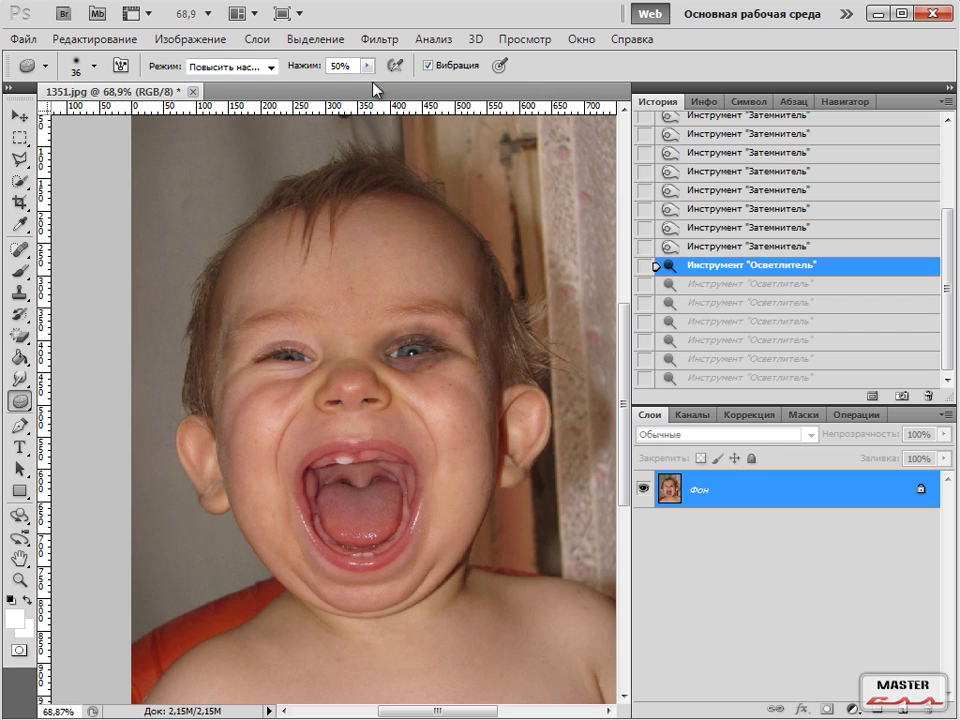
{"action": "left_click", "coordinate": [270, 67]}
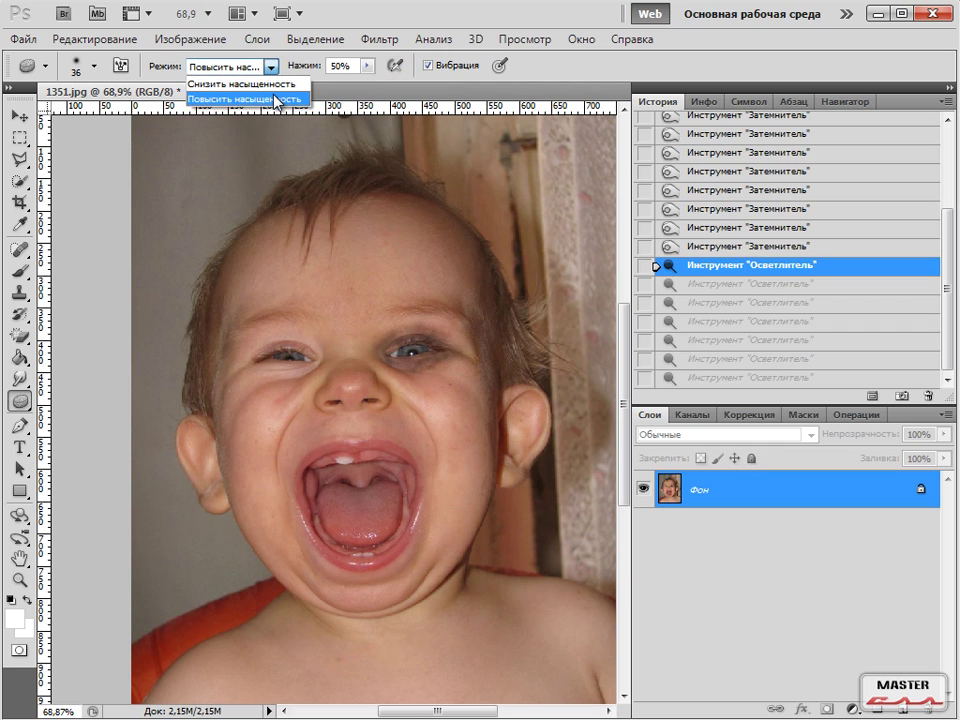
{"action": "left_click", "coordinate": [265, 84]}
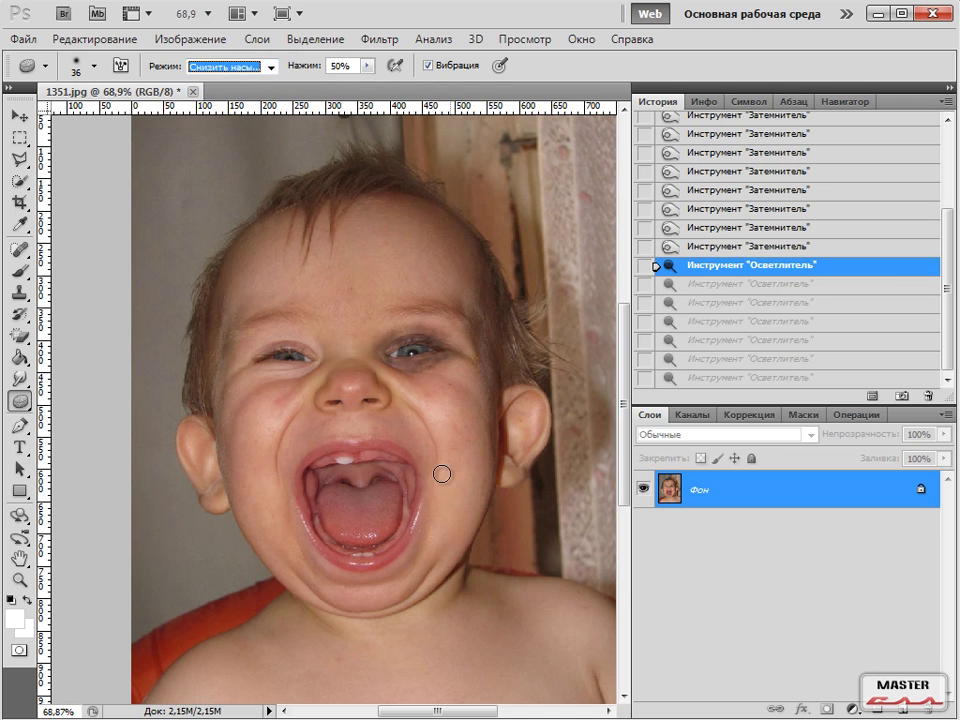
{"action": "left_click", "coordinate": [216, 498]}
{"action": "left_click", "coordinate": [216, 498]}
{"action": "left_click", "coordinate": [216, 498]}
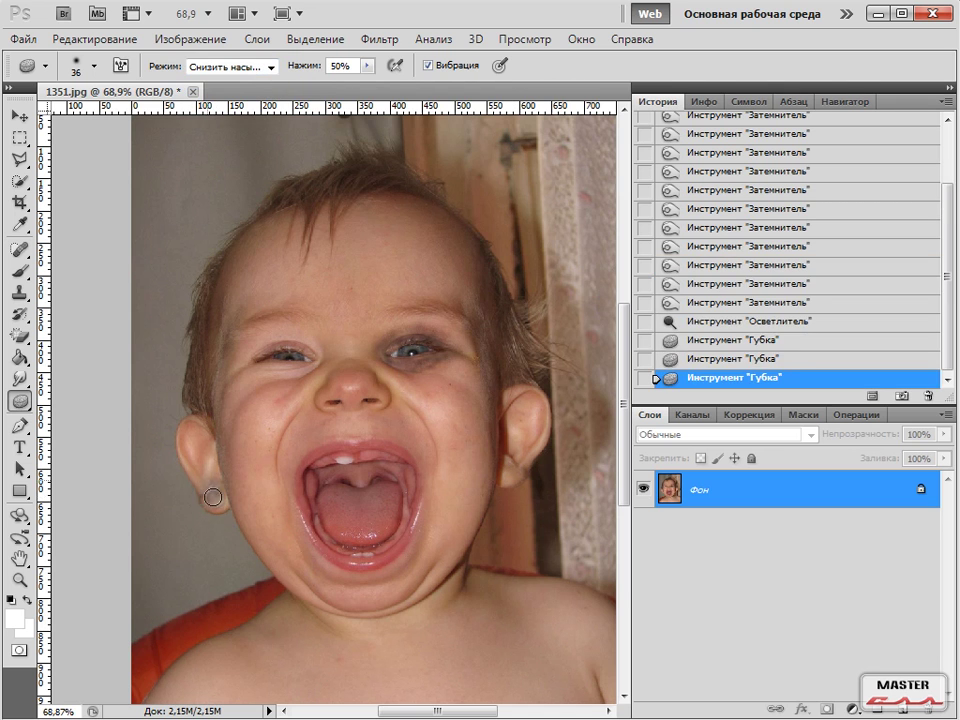
- Desaturate the rest of the same ear with Sponge dabs, covering its inner folds, upper rim, outer edge and lobe
{"action": "left_click", "coordinate": [197, 476]}
{"action": "left_click", "coordinate": [193, 461]}
{"action": "left_click", "coordinate": [182, 457]}
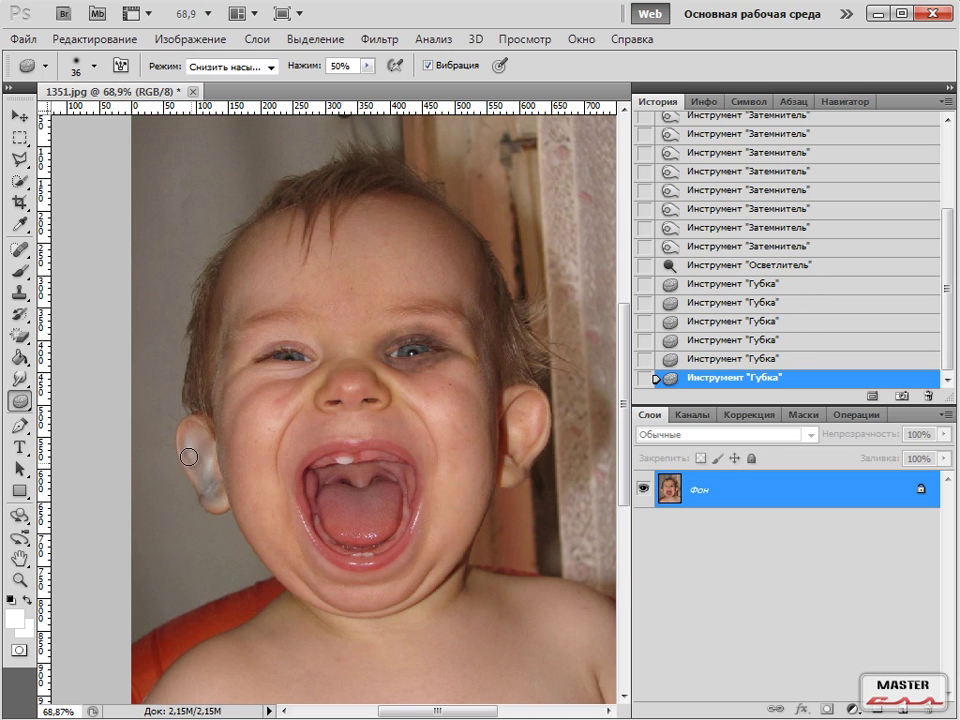
{"action": "left_click", "coordinate": [196, 430]}
{"action": "left_click", "coordinate": [192, 448]}
{"action": "left_click", "coordinate": [189, 462]}
{"action": "left_click", "coordinate": [202, 486]}
{"action": "left_click", "coordinate": [210, 500]}
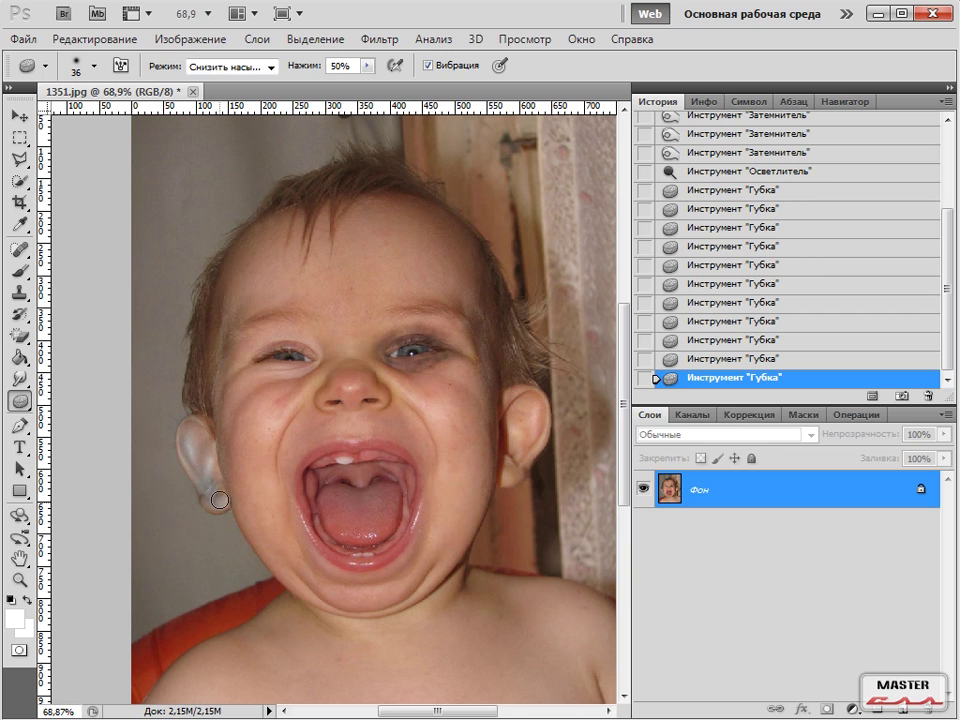
{"action": "left_click", "coordinate": [216, 428]}
{"action": "left_click", "coordinate": [180, 439]}
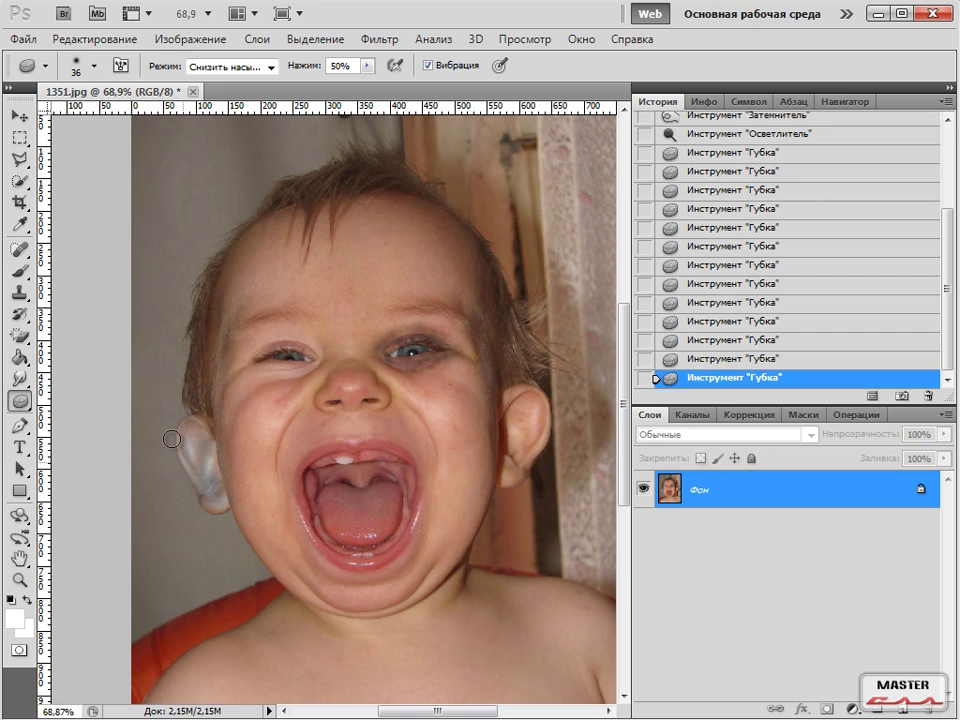
{"action": "left_click", "coordinate": [176, 432]}
{"action": "left_click", "coordinate": [212, 502]}
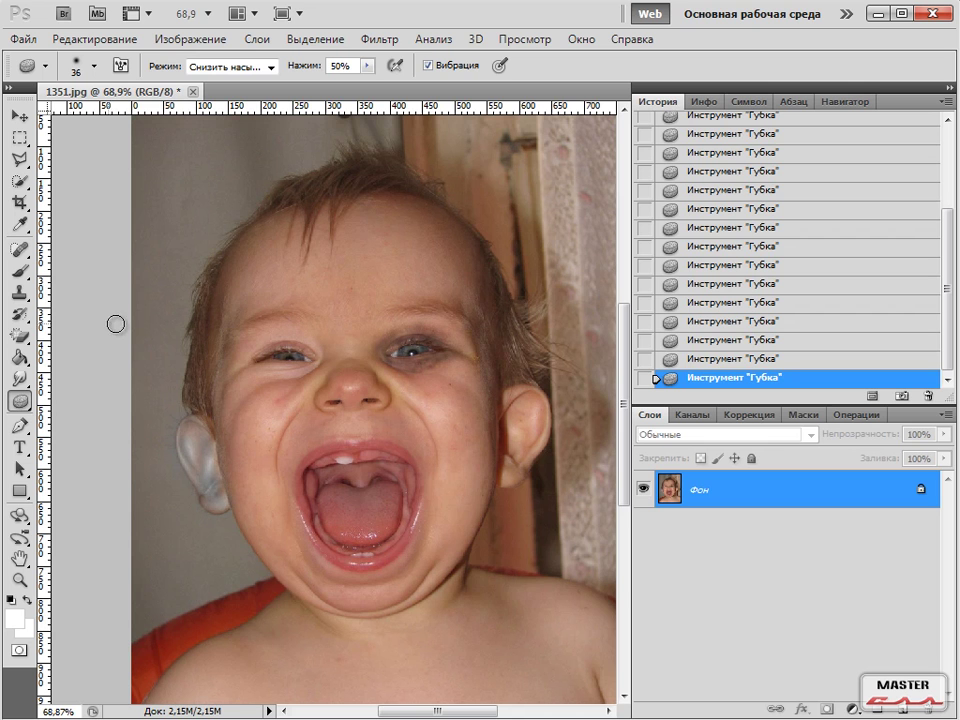
- Change the Sponge mode to Повысить насыщенность and boost the red of the child's lips all around the mouth
{"action": "right_click", "coordinate": [27, 401]}
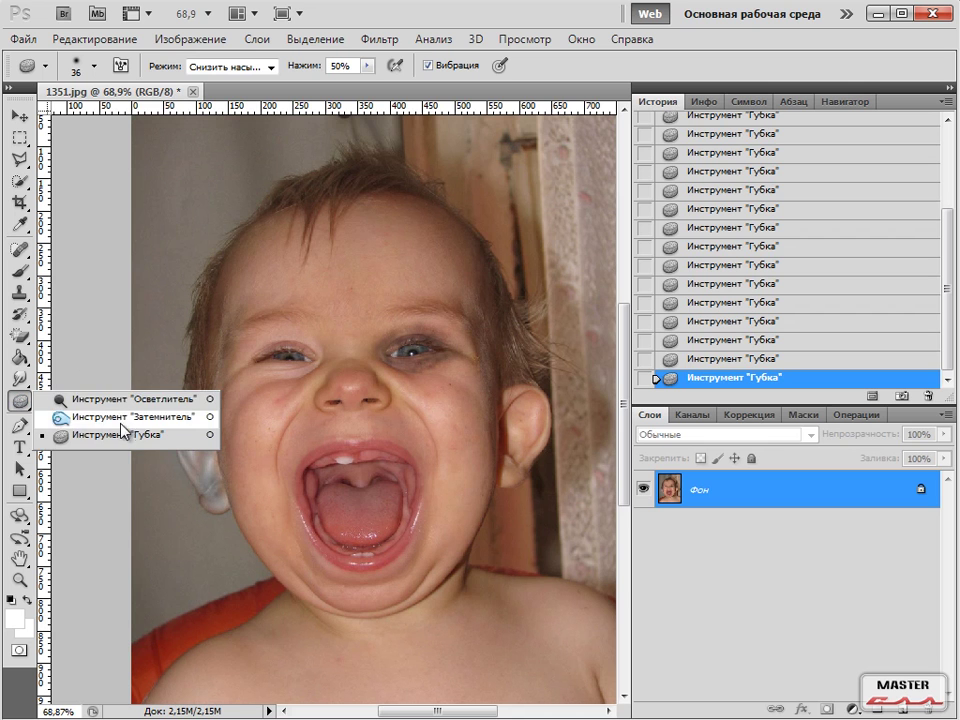
{"action": "left_click", "coordinate": [271, 67]}
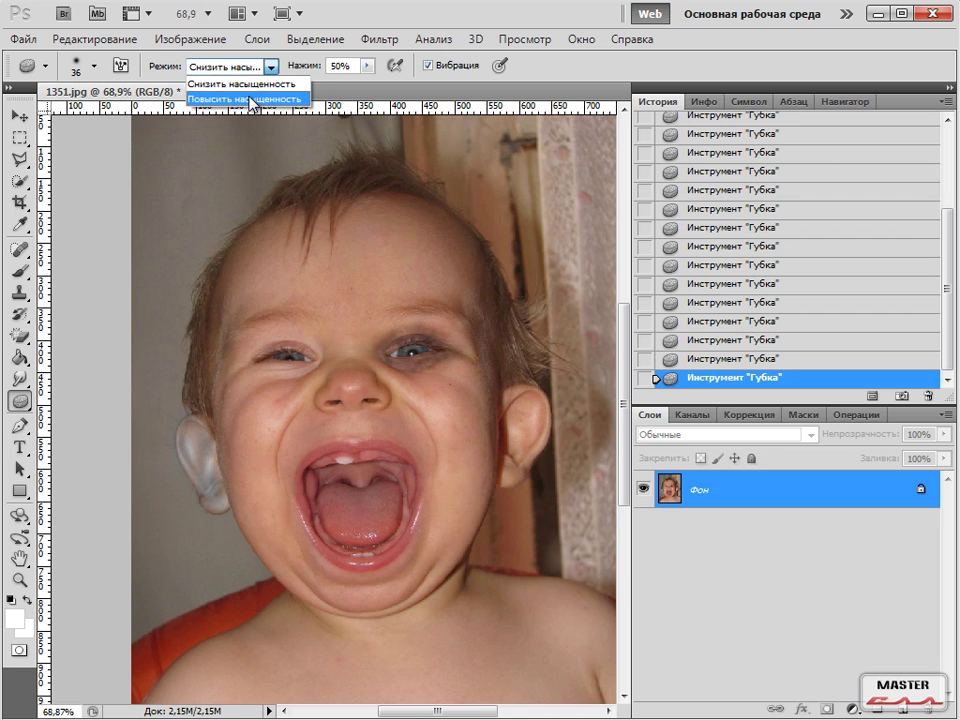
{"action": "left_click", "coordinate": [240, 98]}
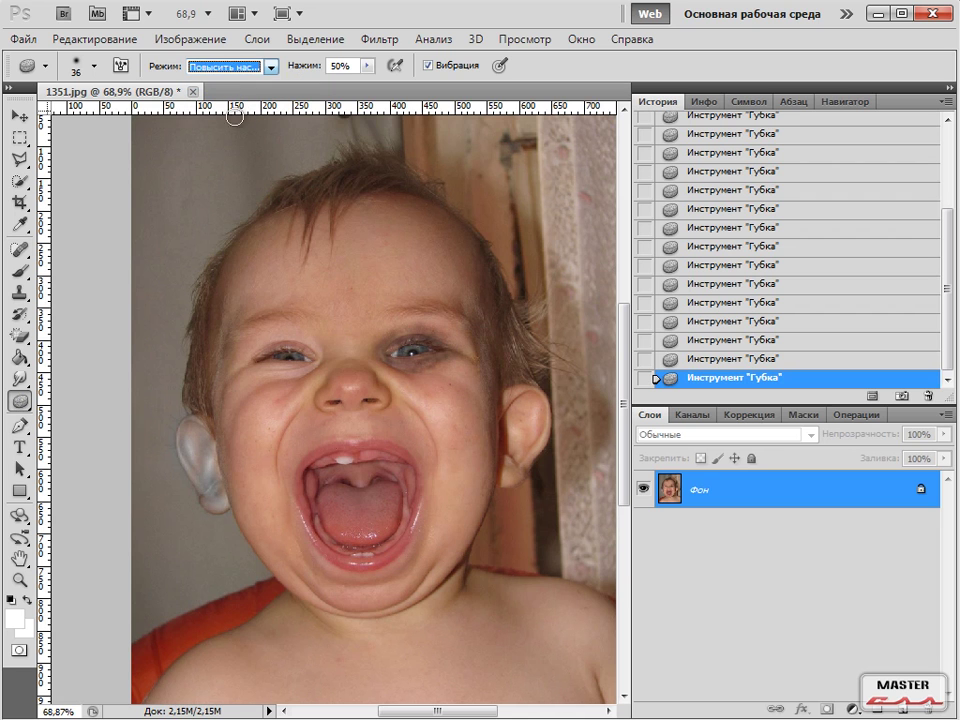
{"action": "left_click", "coordinate": [361, 450]}
{"action": "mouse_move", "coordinate": [375, 444]}
{"action": "left_mouse_down"}
{"action": "mouse_move", "coordinate": [418, 496]}
{"action": "mouse_move", "coordinate": [411, 533]}
{"action": "mouse_move", "coordinate": [395, 551]}
{"action": "mouse_move", "coordinate": [410, 508]}
{"action": "mouse_move", "coordinate": [404, 537]}
{"action": "mouse_move", "coordinate": [382, 560]}
{"action": "mouse_move", "coordinate": [339, 562]}
{"action": "mouse_move", "coordinate": [369, 559]}
{"action": "mouse_move", "coordinate": [326, 548]}
{"action": "mouse_move", "coordinate": [295, 487]}
{"action": "mouse_move", "coordinate": [295, 503]}
{"action": "mouse_move", "coordinate": [318, 459]}
{"action": "mouse_move", "coordinate": [352, 453]}
{"action": "mouse_move", "coordinate": [329, 448]}
{"action": "mouse_move", "coordinate": [302, 485]}
{"action": "mouse_move", "coordinate": [377, 592]}
{"action": "mouse_move", "coordinate": [312, 510]}
{"action": "mouse_move", "coordinate": [309, 522]}
{"action": "mouse_move", "coordinate": [339, 551]}
{"action": "mouse_move", "coordinate": [386, 572]}
{"action": "mouse_move", "coordinate": [418, 557]}
{"action": "mouse_move", "coordinate": [414, 467]}
{"action": "mouse_move", "coordinate": [397, 495]}
{"action": "mouse_move", "coordinate": [308, 516]}
{"action": "mouse_move", "coordinate": [147, 433]}
{"action": "mouse_move", "coordinate": [246, 391]}
{"action": "mouse_move", "coordinate": [389, 440]}
{"action": "left_mouse_up"}
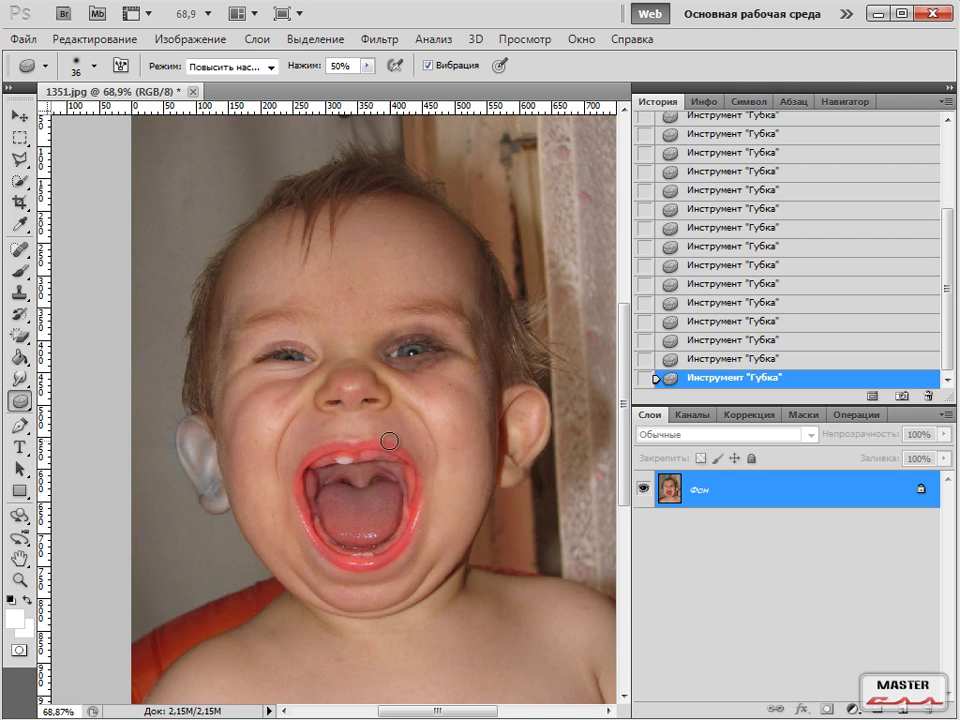